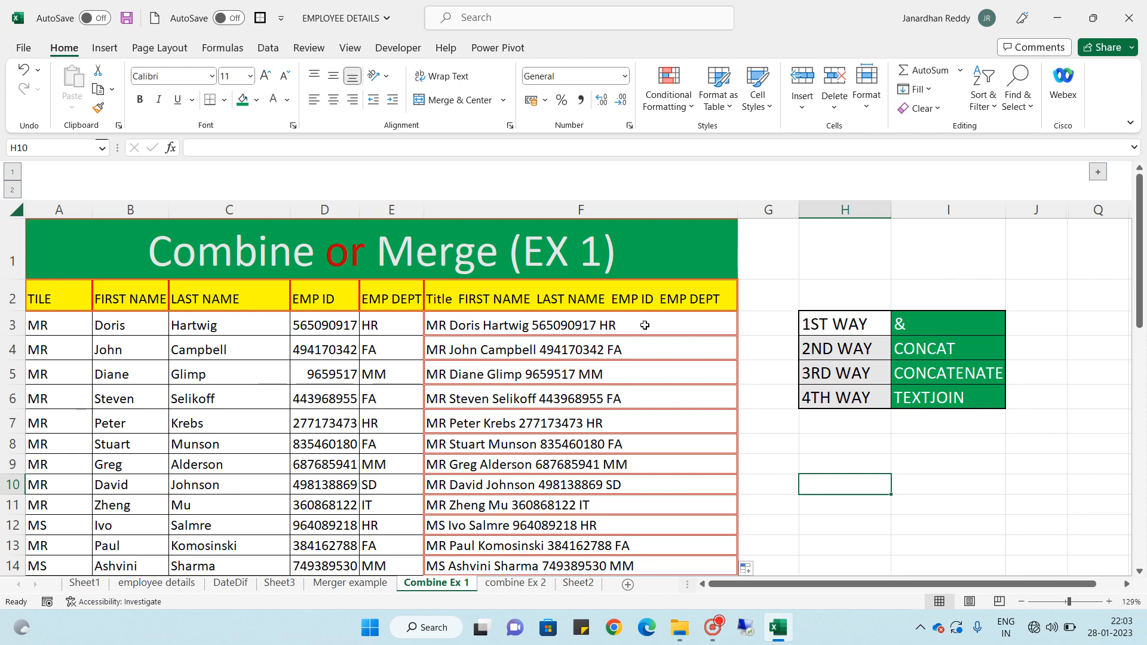
Step: Examine the combined-text formulas in column F and the source values in columns A to E of the first employee rows
{"action": "left_click", "coordinate": [615, 329]}
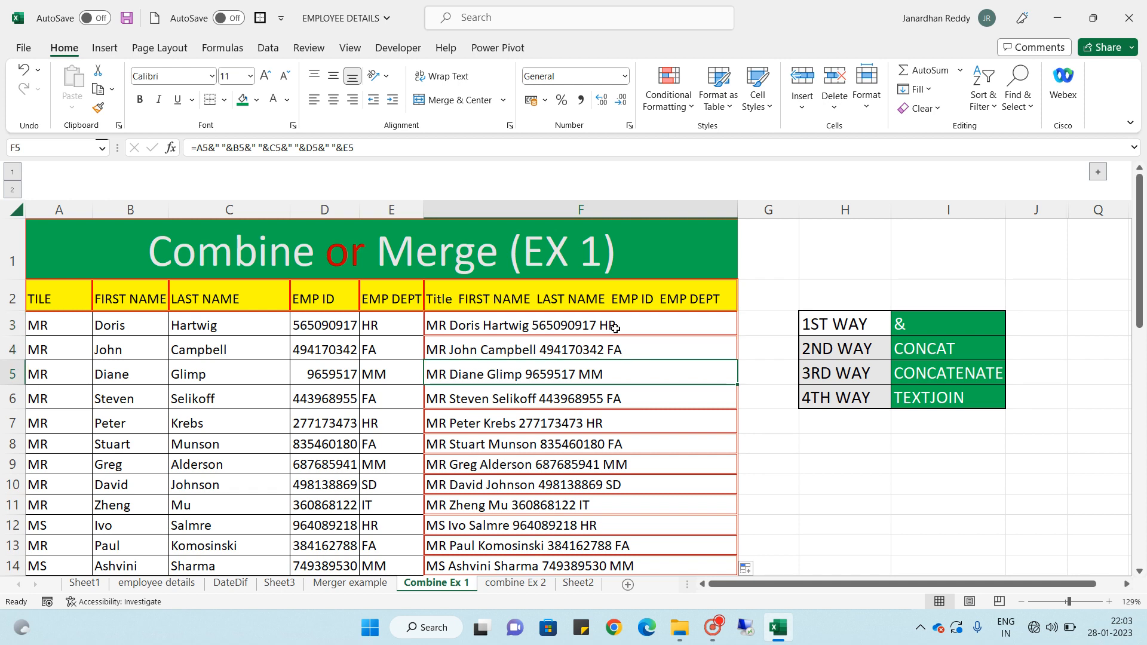
{"action": "key", "text": "Left"}
{"action": "key", "text": "Left"}
{"action": "key", "text": "Left"}
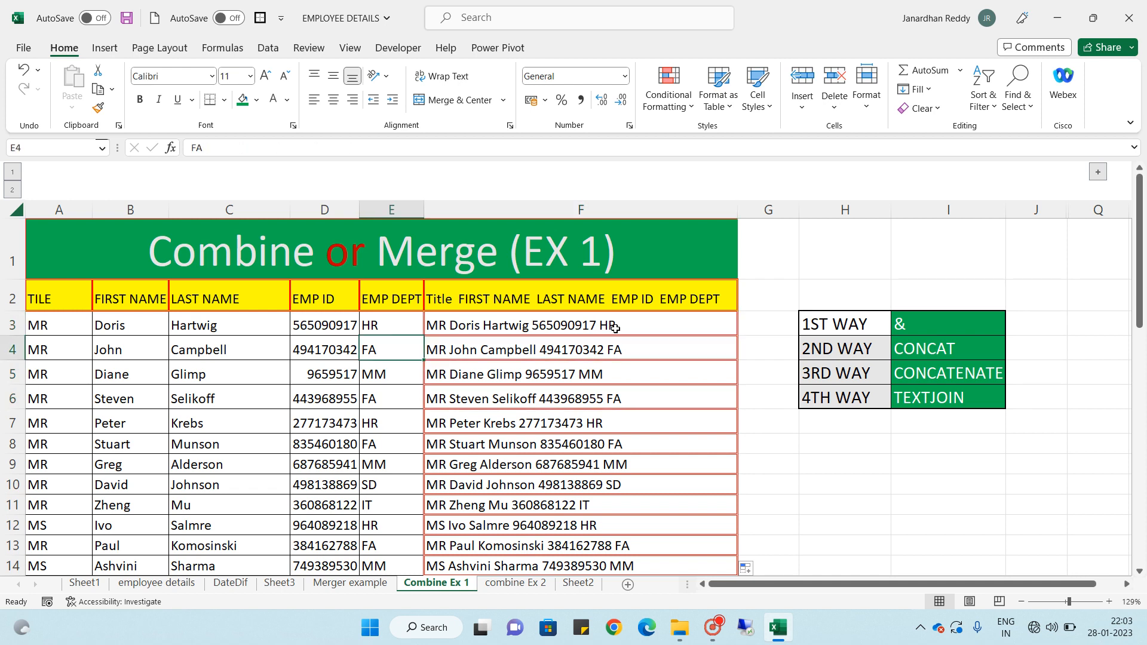
{"action": "key", "text": "Left"}
{"action": "key", "text": "Left"}
{"action": "key", "text": "Right"}
{"action": "key", "text": "Right"}
{"action": "key", "text": "Right"}
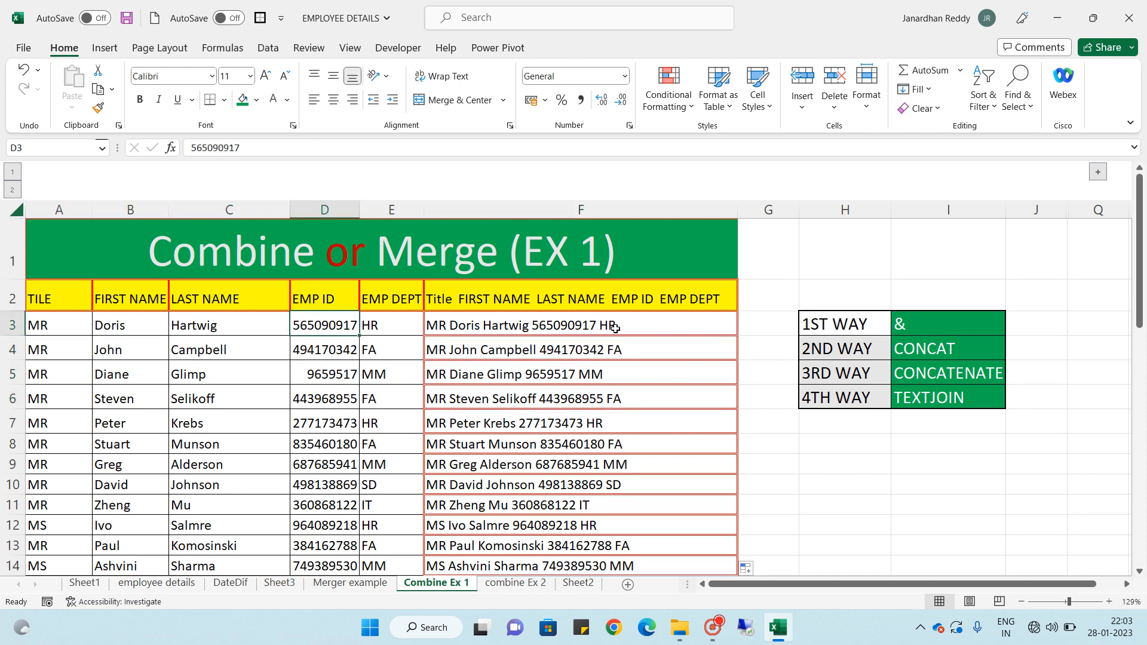
{"action": "key", "text": "Right"}
{"action": "key", "text": "Right"}
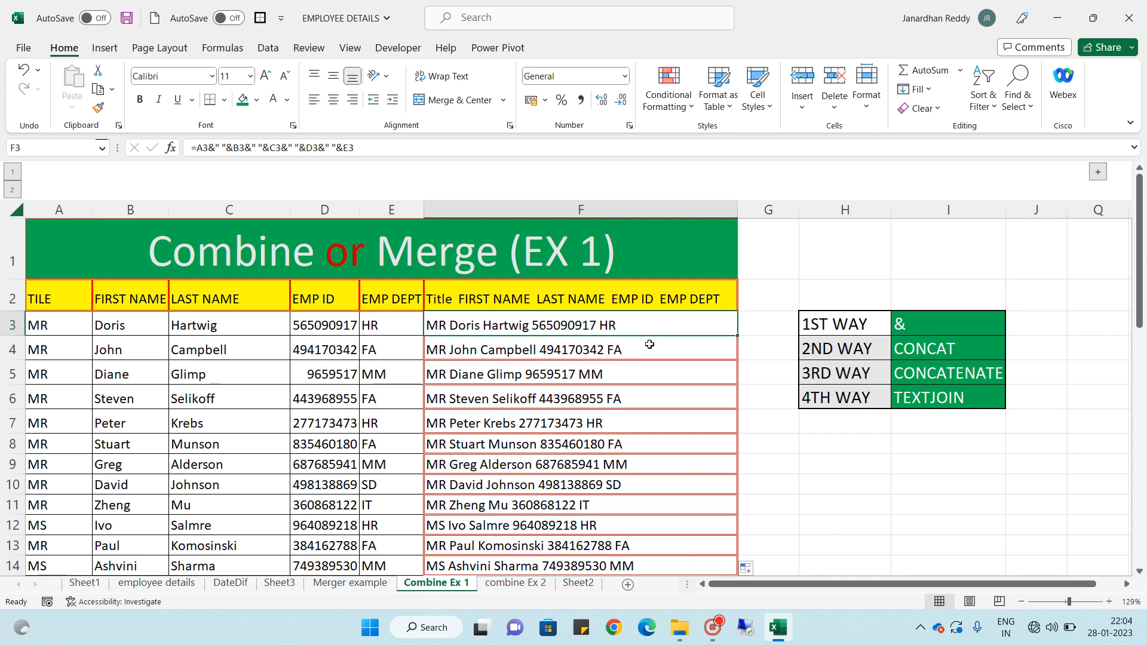
Step: Clear all the combined-text formulas in column F from F3 down to the end of the list
{"action": "key", "text": "ctrl+shift+Down"}
{"action": "key", "text": "Delete"}
{"action": "key", "text": "Down"}
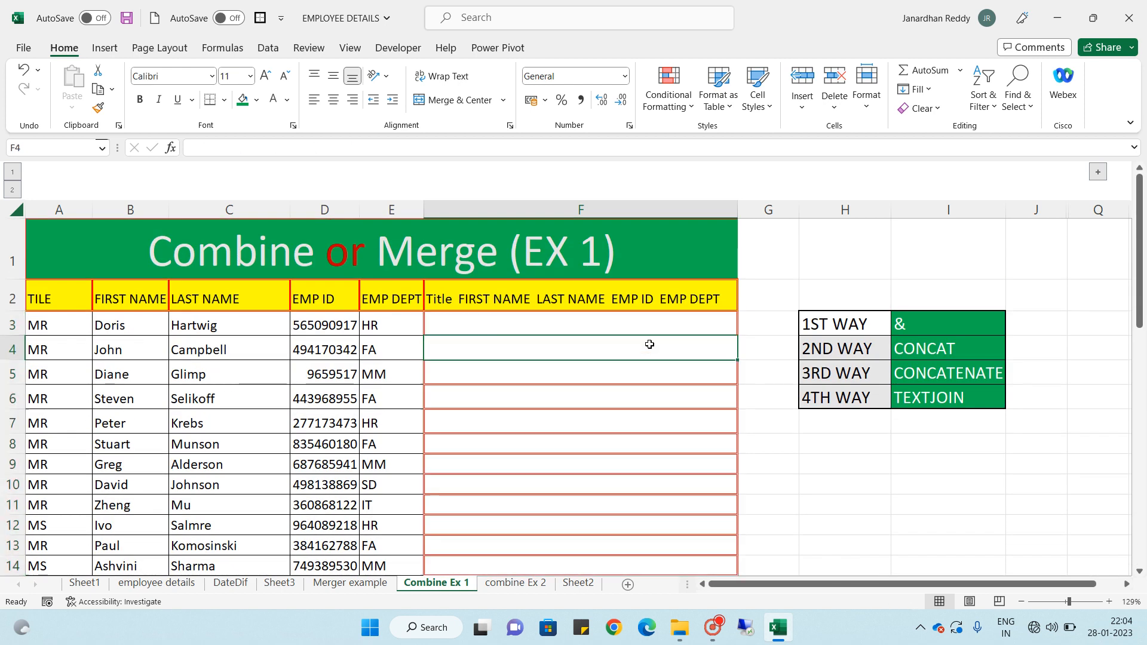
{"action": "key", "text": "Up"}
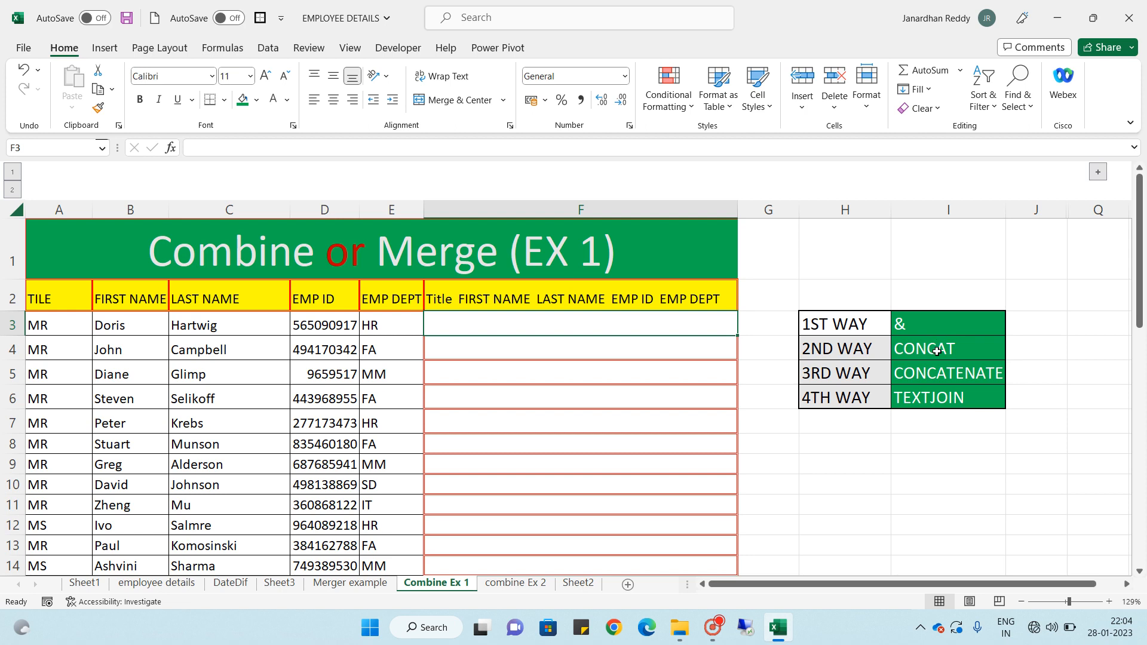
{"action": "left_click", "coordinate": [931, 398]}
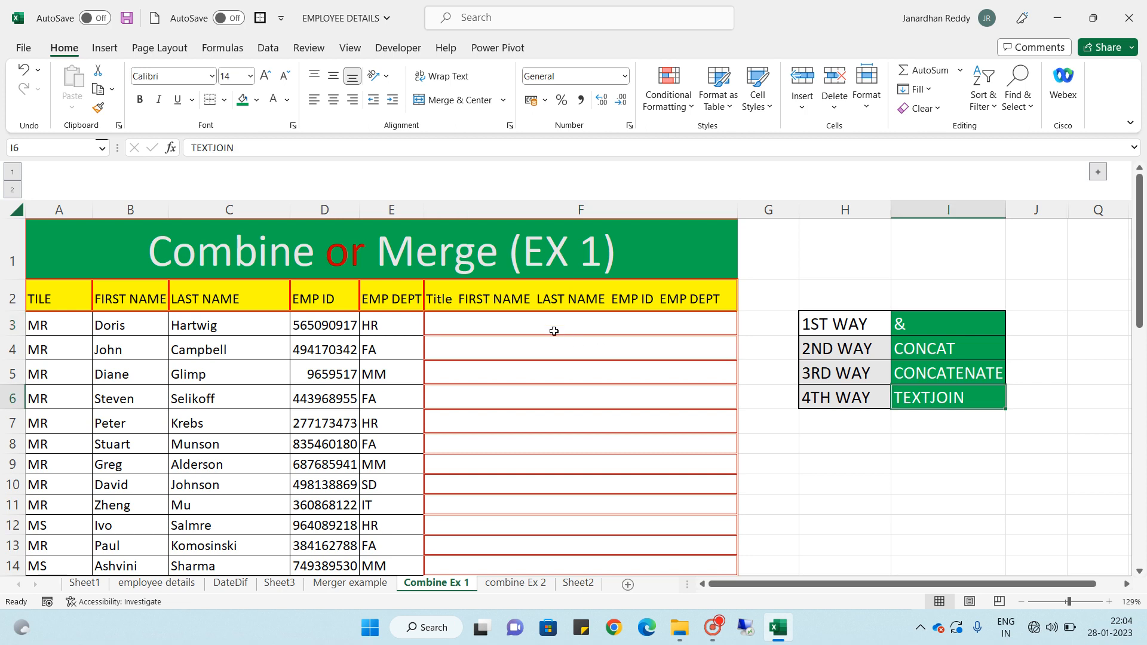
{"action": "left_click", "coordinate": [933, 329]}
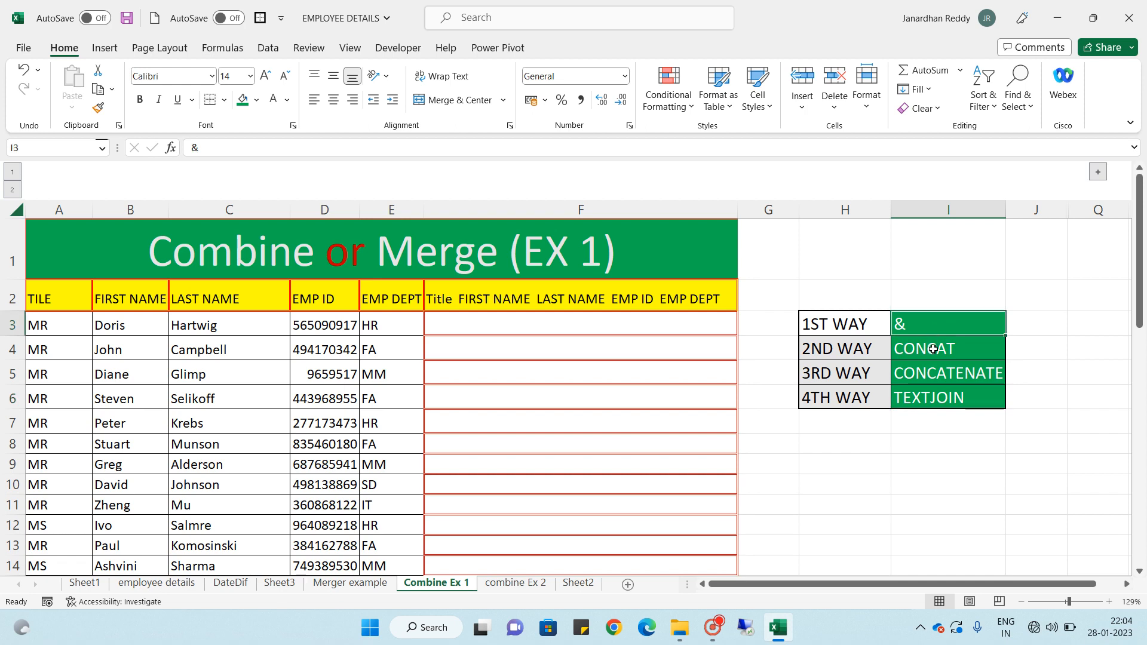
{"action": "left_click", "coordinate": [931, 371]}
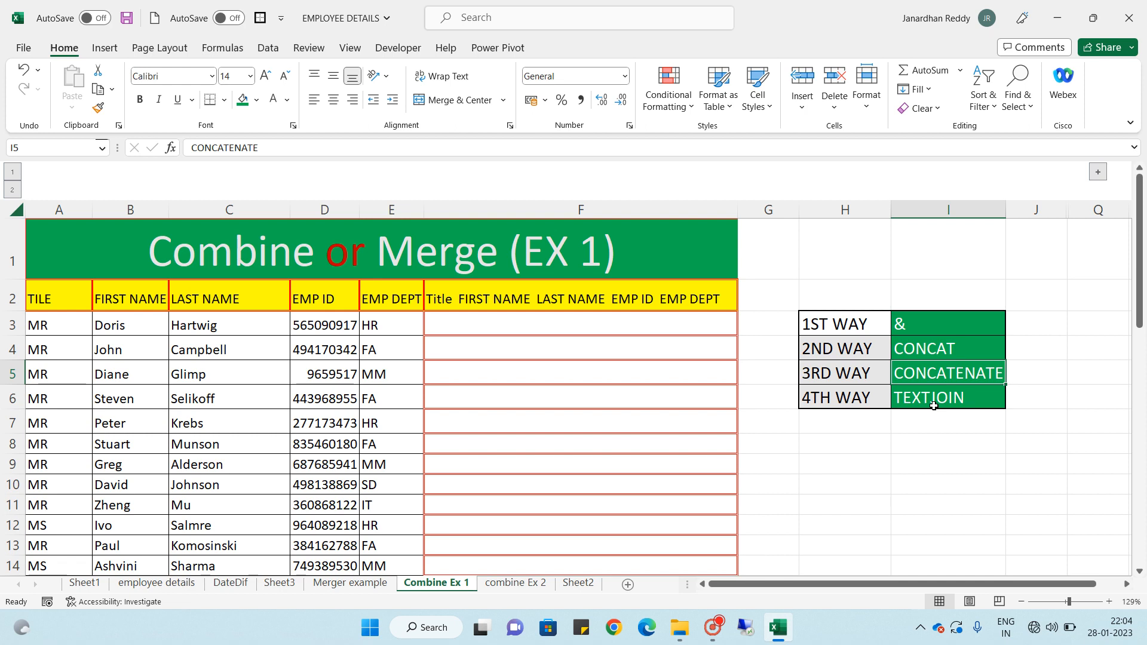
{"action": "left_click", "coordinate": [933, 399]}
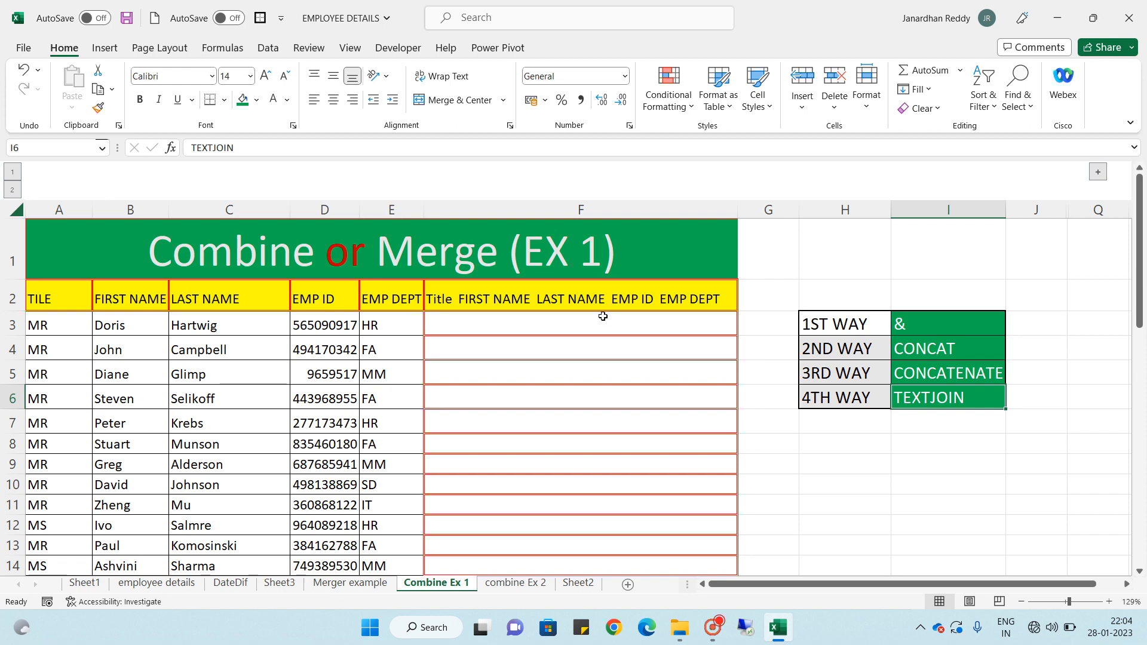
Step: Begin a formula in F3 joining title, first name and last name with spaces: =A3&" "&B3&" "&C3
{"action": "left_click", "coordinate": [584, 323]}
{"action": "type", "text": "="}
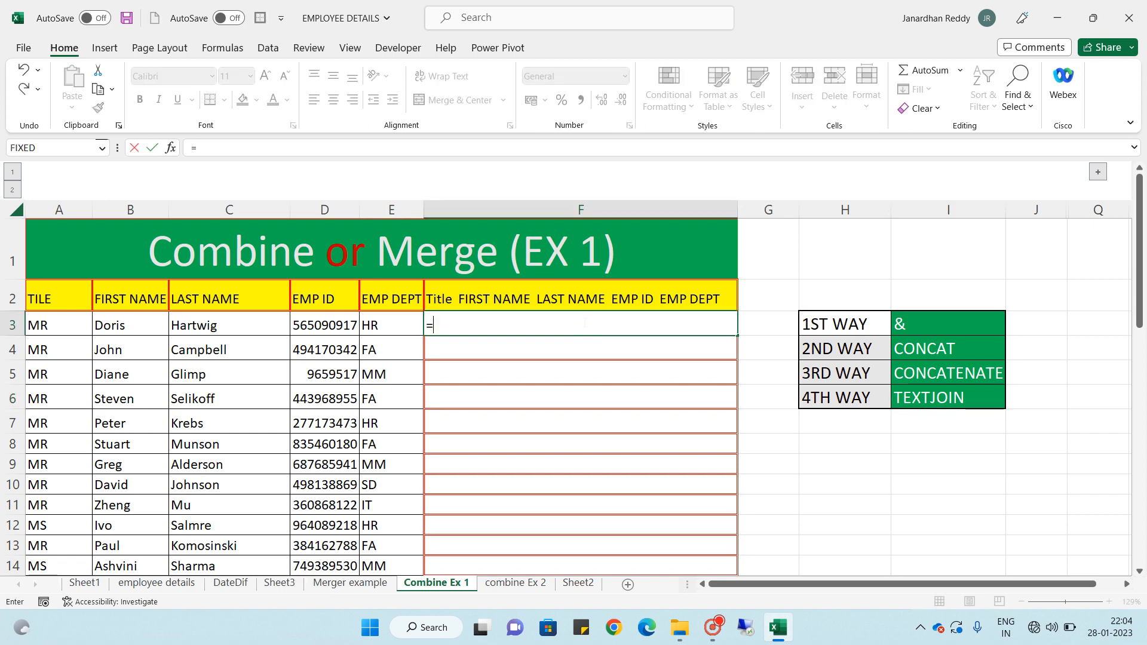
{"action": "left_click", "coordinate": [83, 326]}
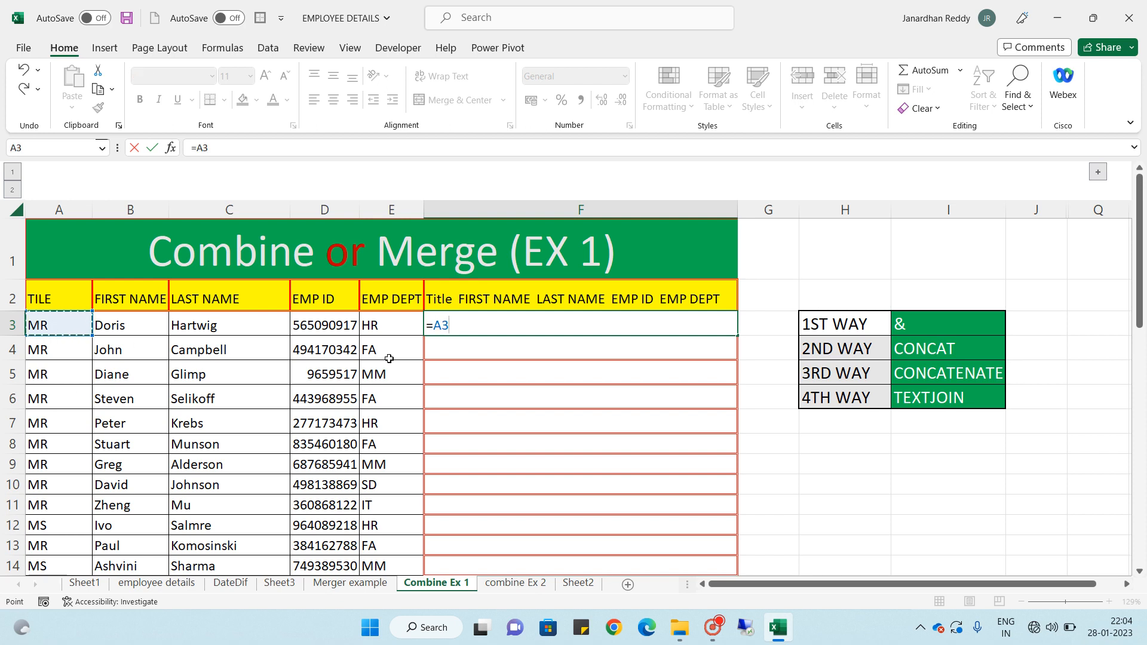
{"action": "type", "text": "&"}
{"action": "type", "text": "&"}
{"action": "left_click", "coordinate": [152, 326]}
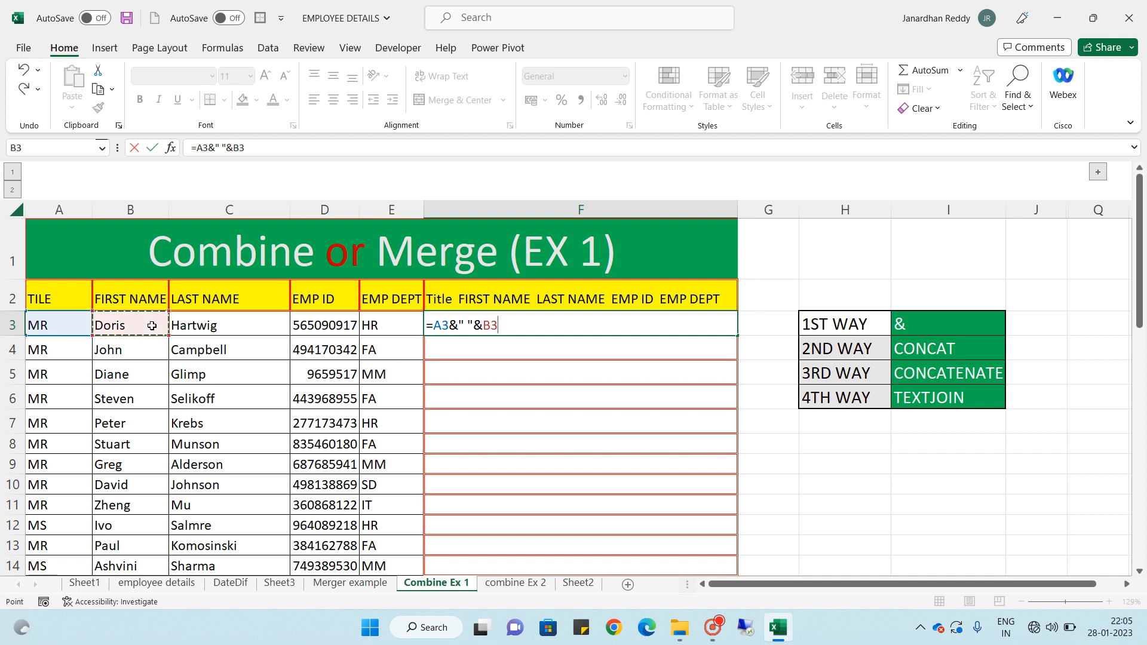
{"action": "type", "text": ","}
{"action": "type", "text": "&"}
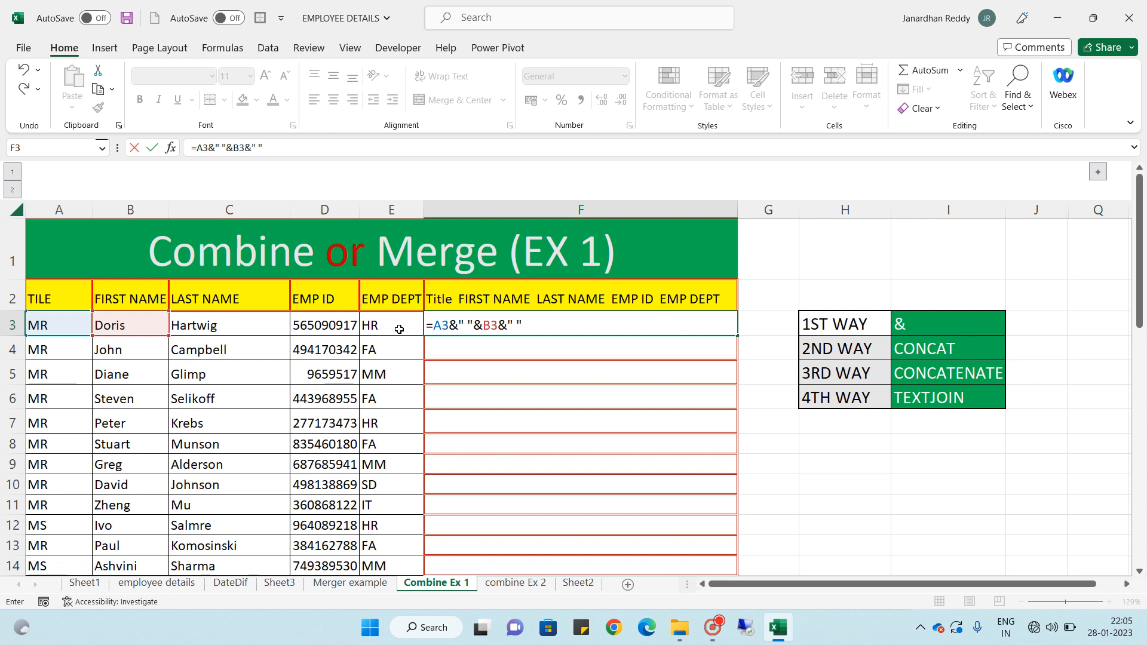
{"action": "type", "text": "\" \"&"}
{"action": "left_click", "coordinate": [234, 323]}
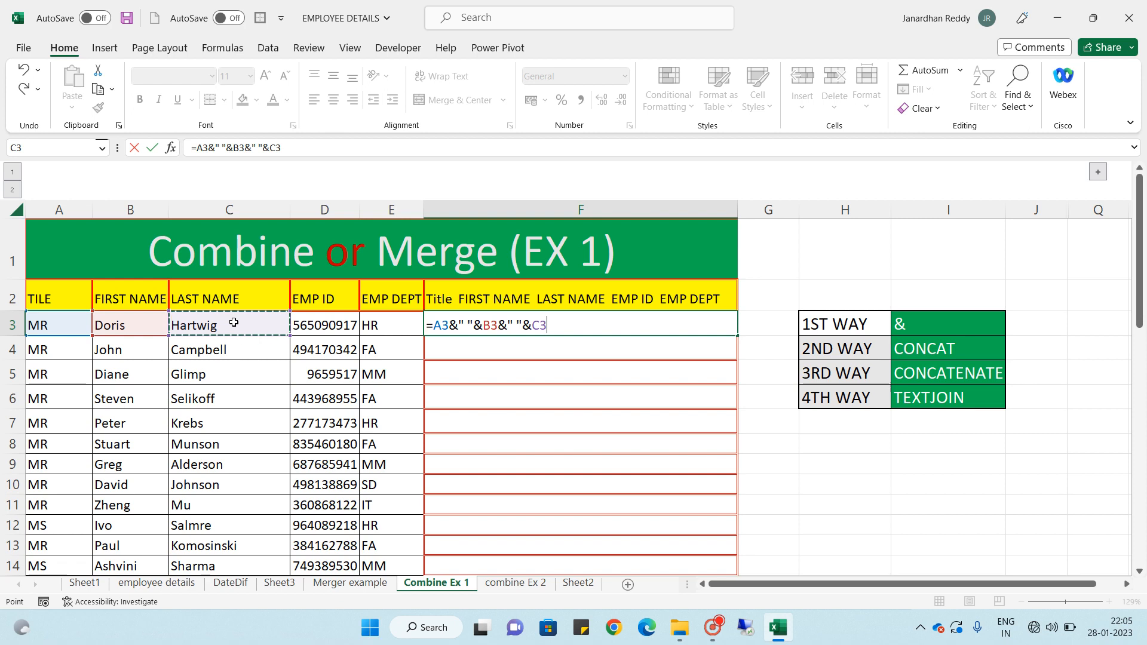
Step: Extend the F3 formula with a space, the employee ID in D3 and a trailing space, using &, and enter it
{"action": "type", "text": "&"}
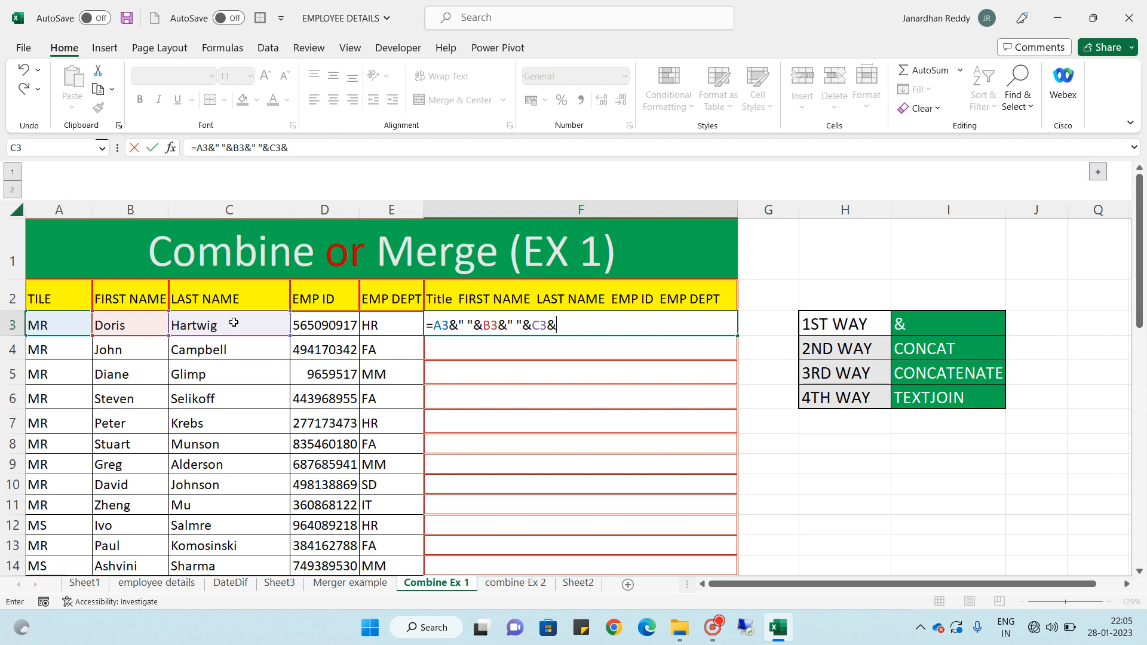
{"action": "type", "text": "\" \"&"}
{"action": "left_click", "coordinate": [341, 326]}
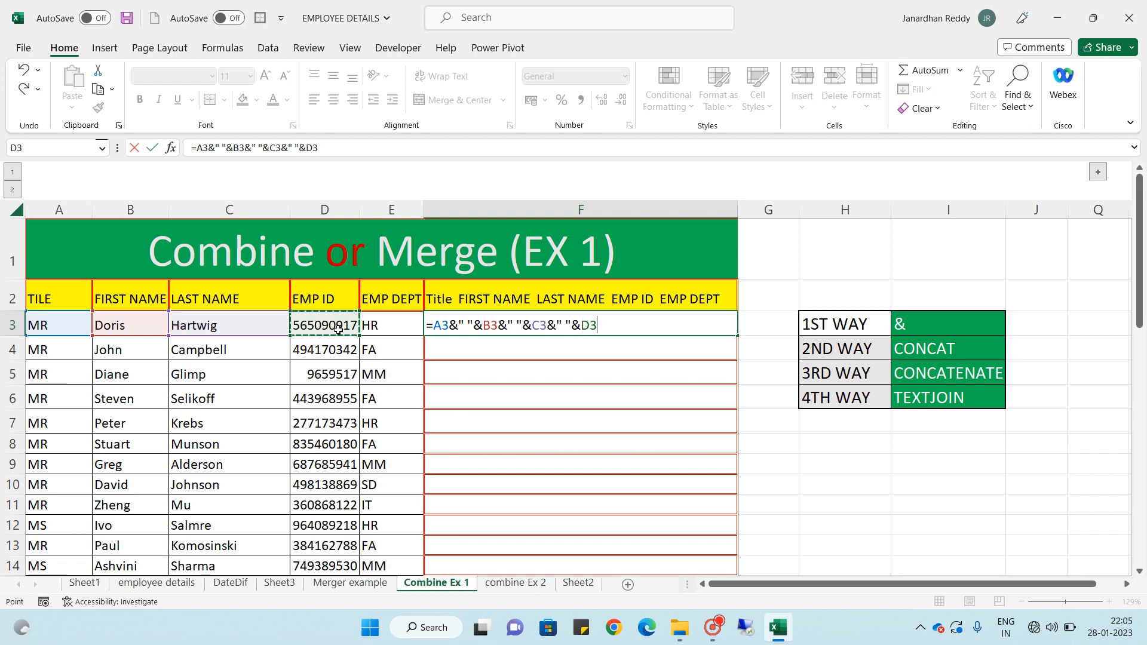
{"action": "type", "text": "&"}
{"action": "type", "text": "'"}
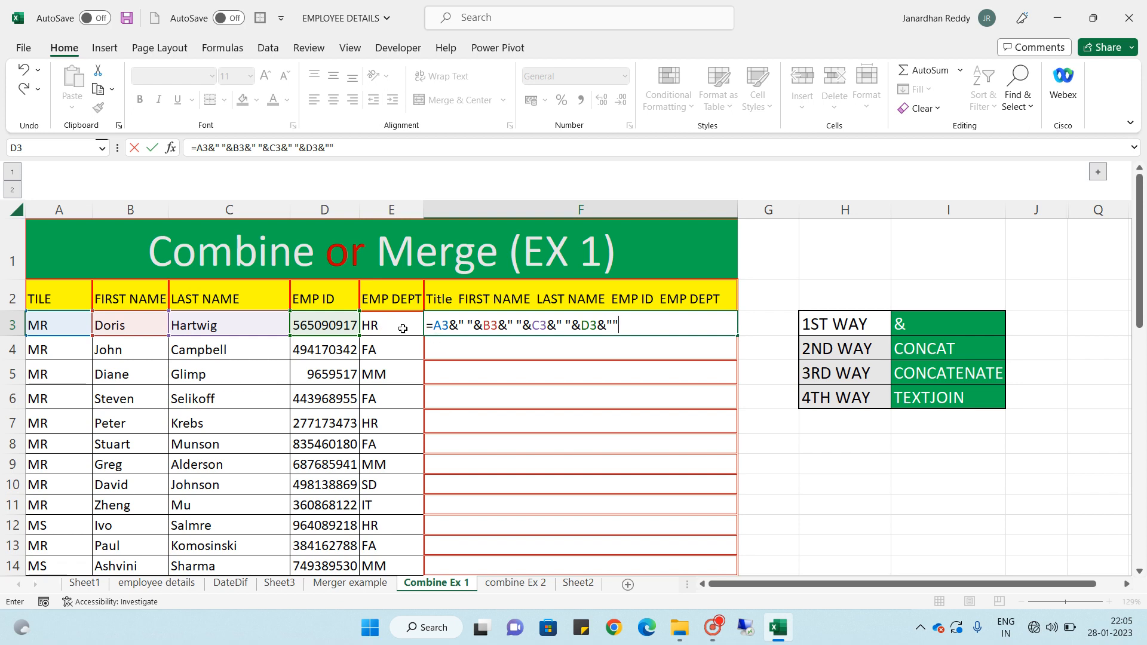
{"action": "key", "text": "BackSpace"}
{"action": "key", "text": "Return"}
Step: Append the department to F3's formula so it reads =A3&" "&B3&" "&C3&" "&D3&" "&E3
{"action": "left_click", "coordinate": [546, 328]}
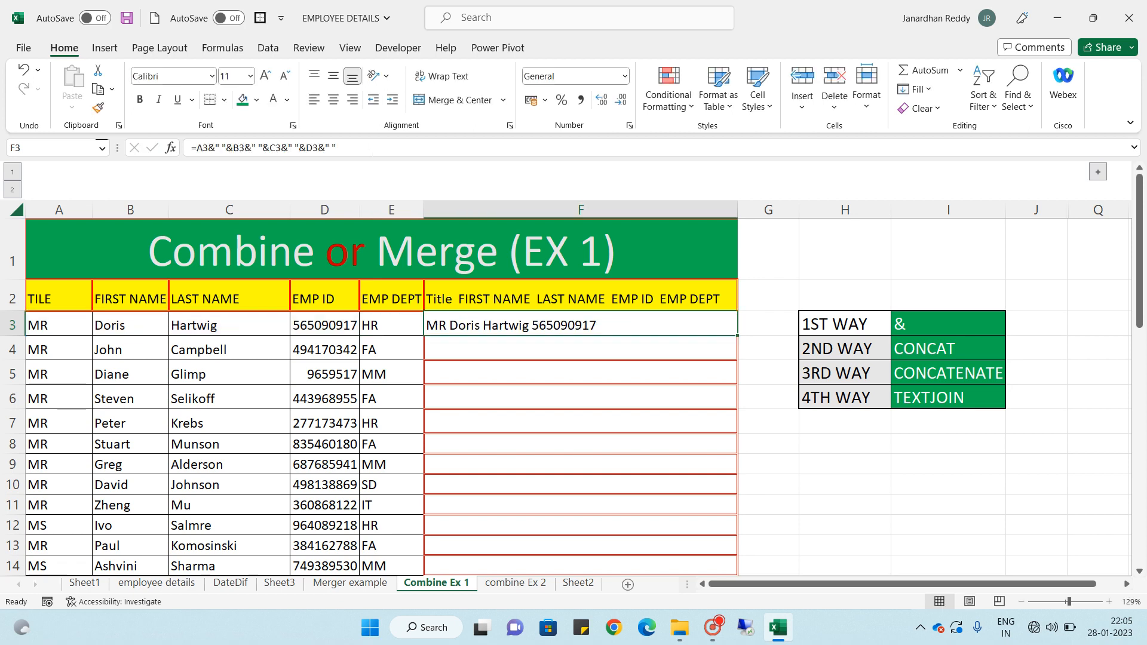
{"action": "key", "text": "F2"}
{"action": "type", "text": "&"}
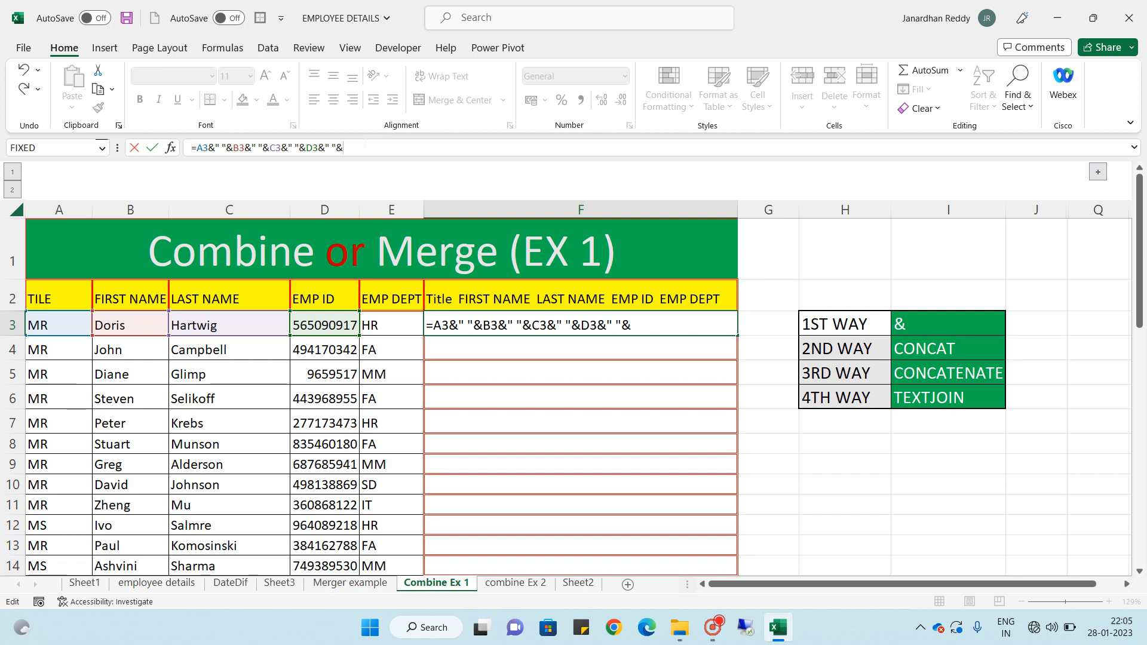
{"action": "left_click", "coordinate": [390, 321]}
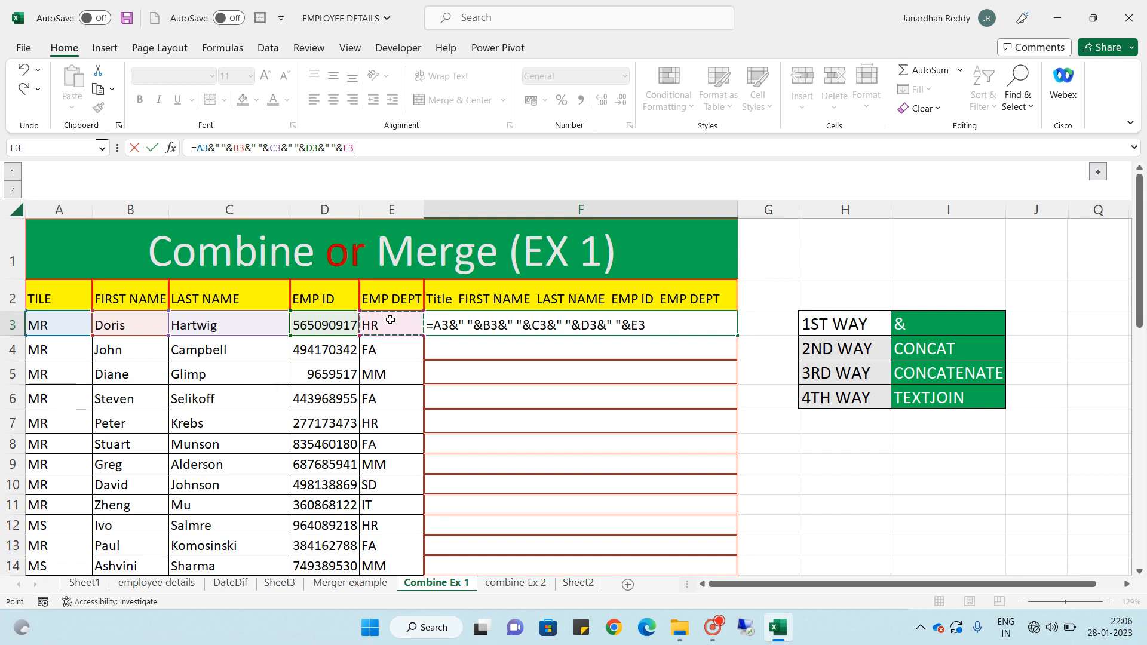
{"action": "key", "text": "Return"}
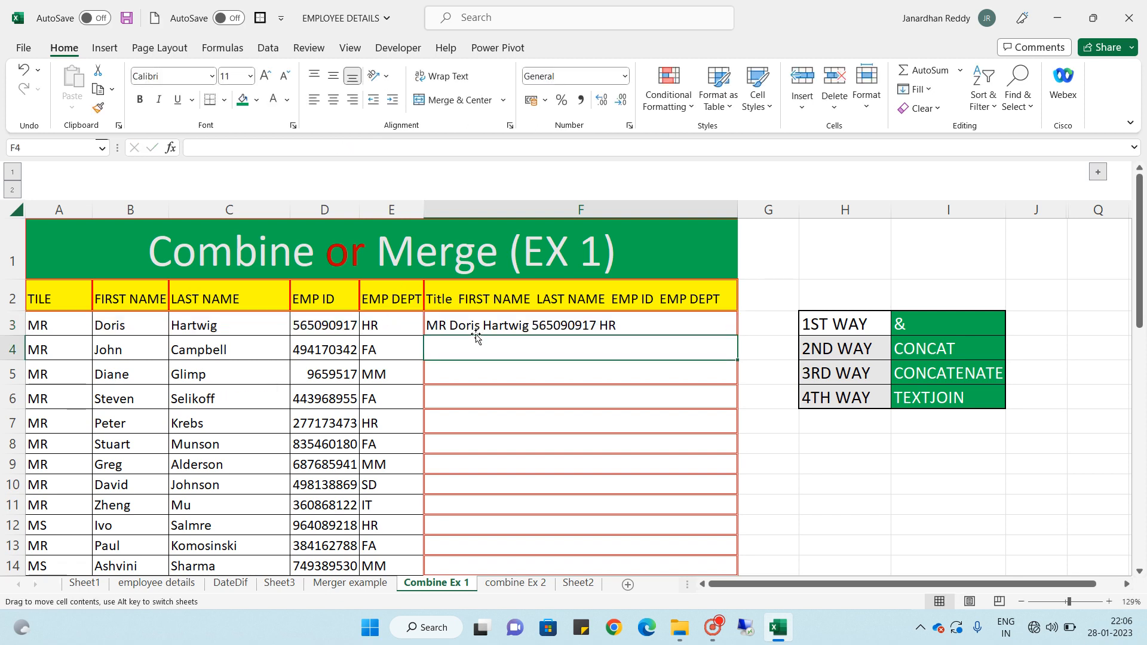
Step: Inspect F3's complete formula in an enlarged formula bar and restore the bar's normal height
{"action": "left_click", "coordinate": [515, 328]}
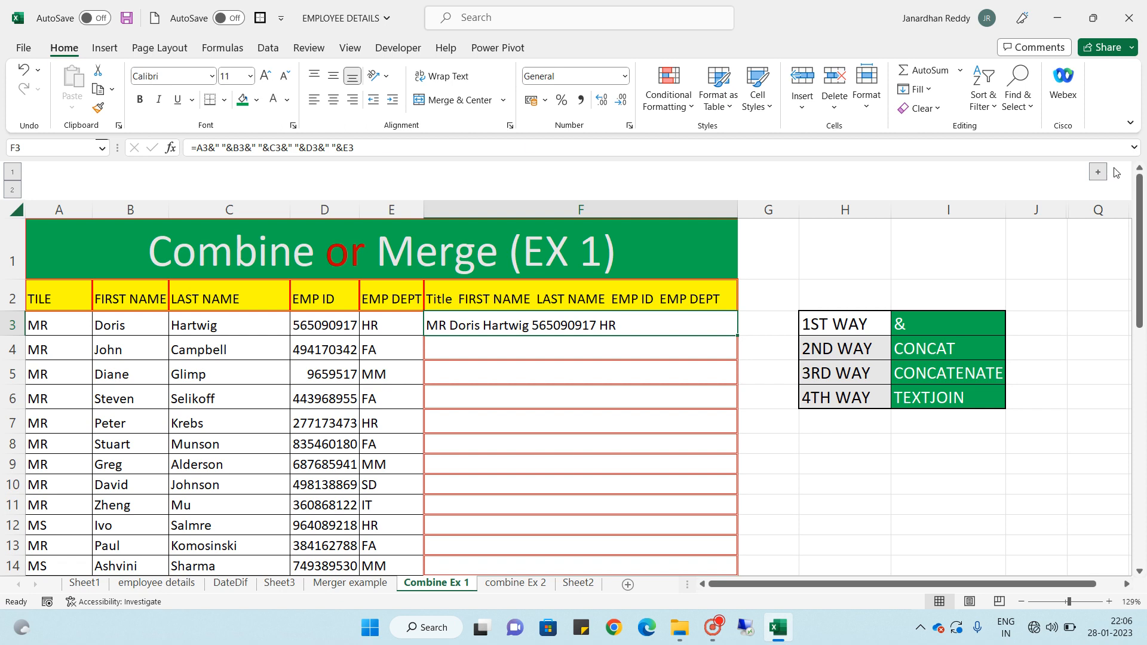
{"action": "left_click", "coordinate": [1134, 147]}
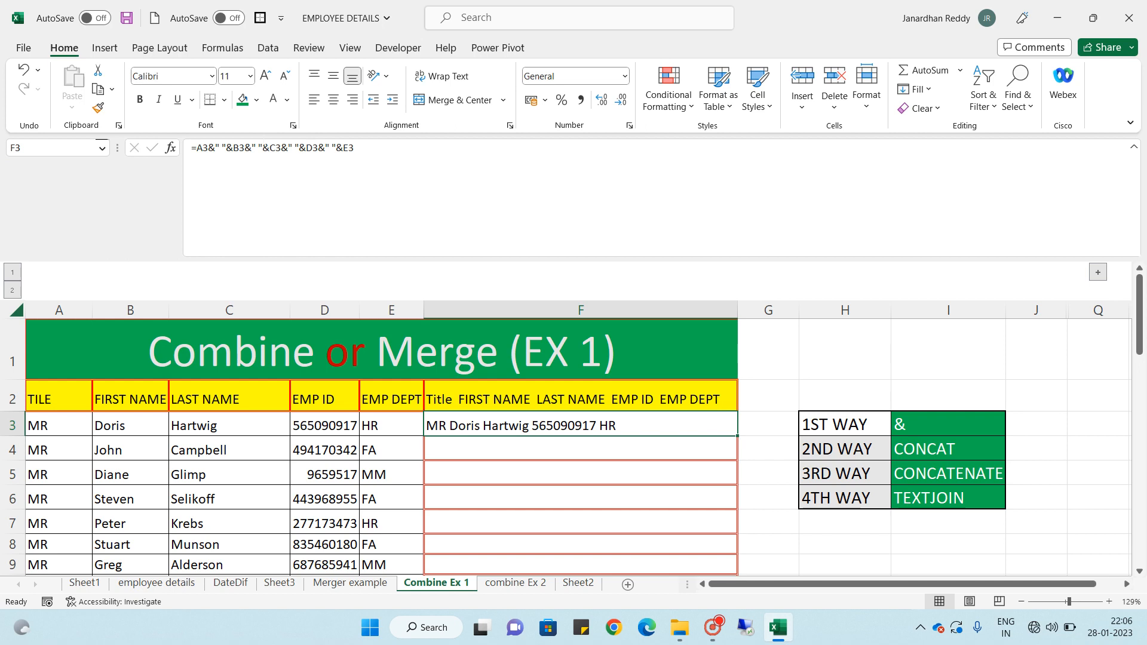
{"action": "left_click_drag", "start_coordinate": [192, 147], "coordinate": [365, 154]}
{"action": "left_click", "coordinate": [395, 175]}
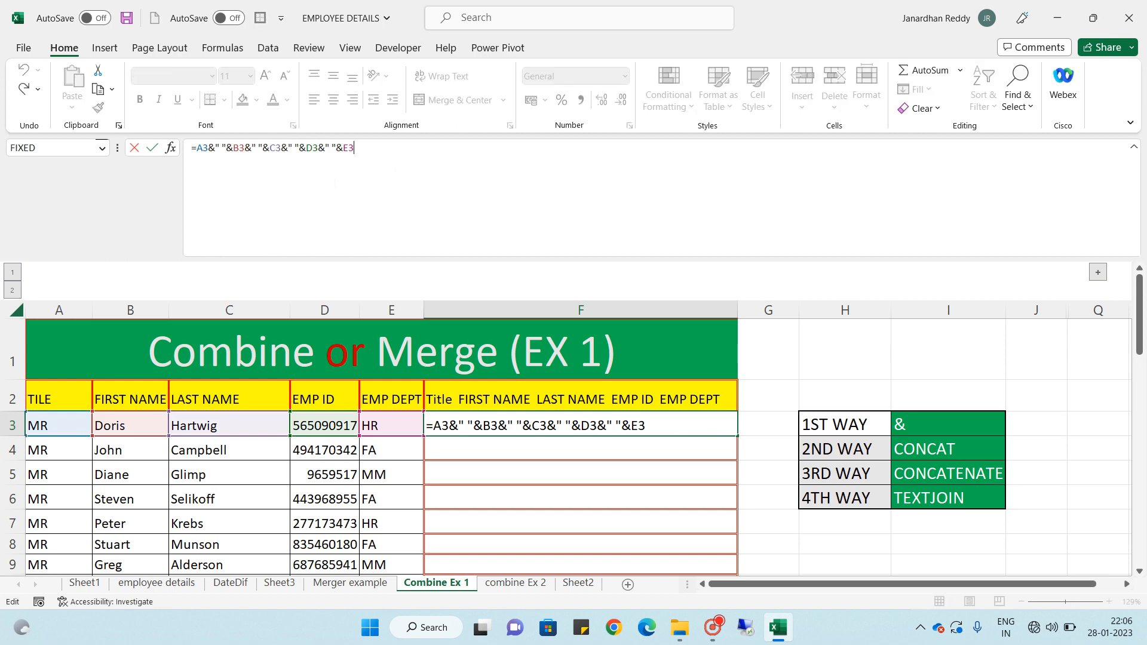
{"action": "left_click", "coordinate": [1134, 147]}
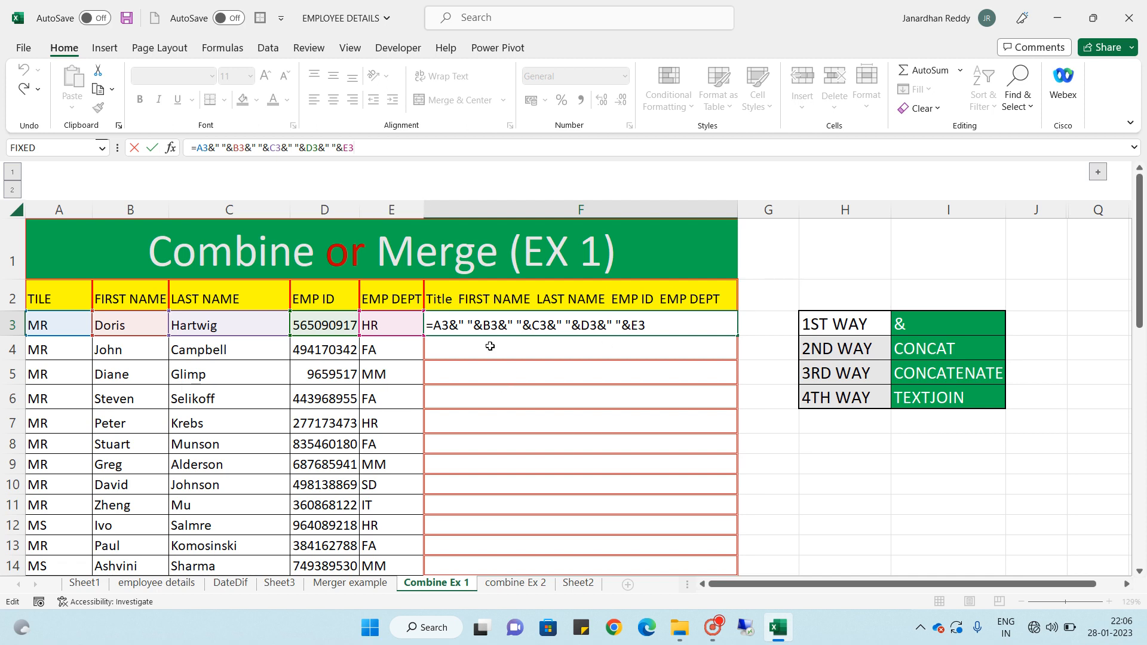
{"action": "key", "text": "Return"}
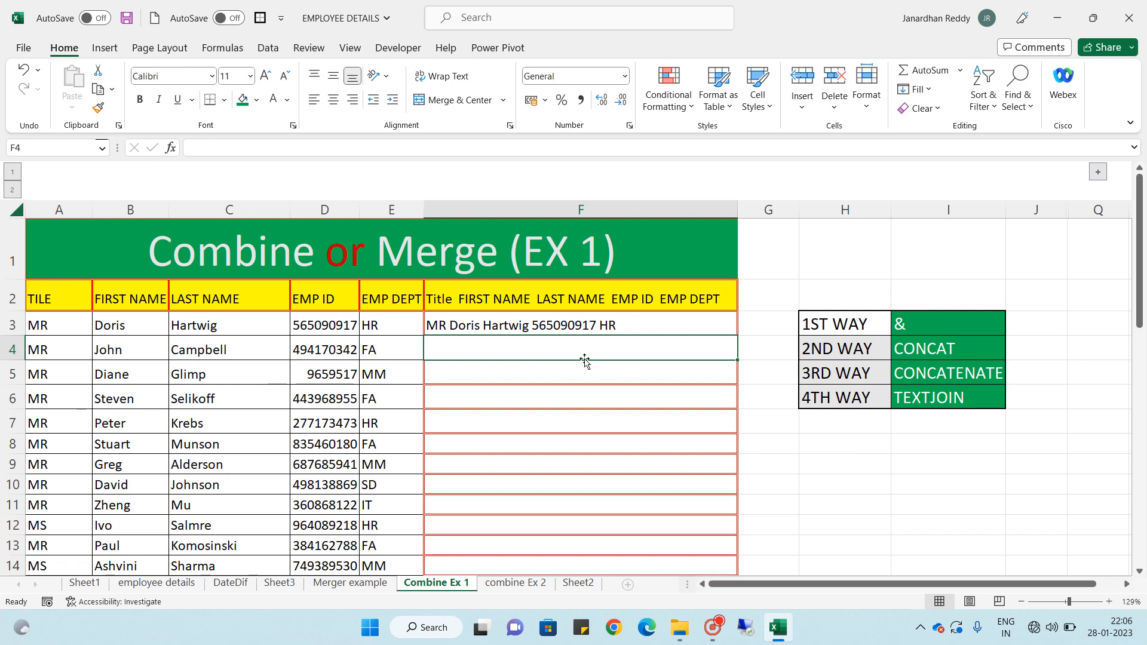
Step: Begin a CONCAT formula in F4 with the title and a space as its first arguments: =CONCAT(A4," ",
{"action": "type", "text": "="}
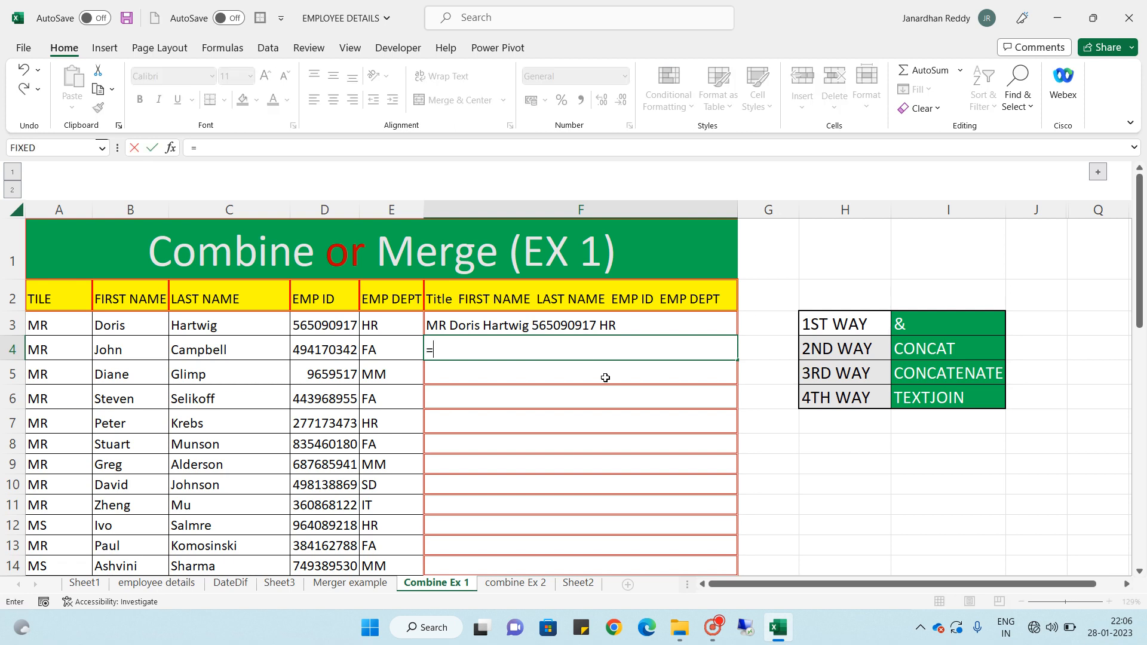
{"action": "type", "text": "CO"}
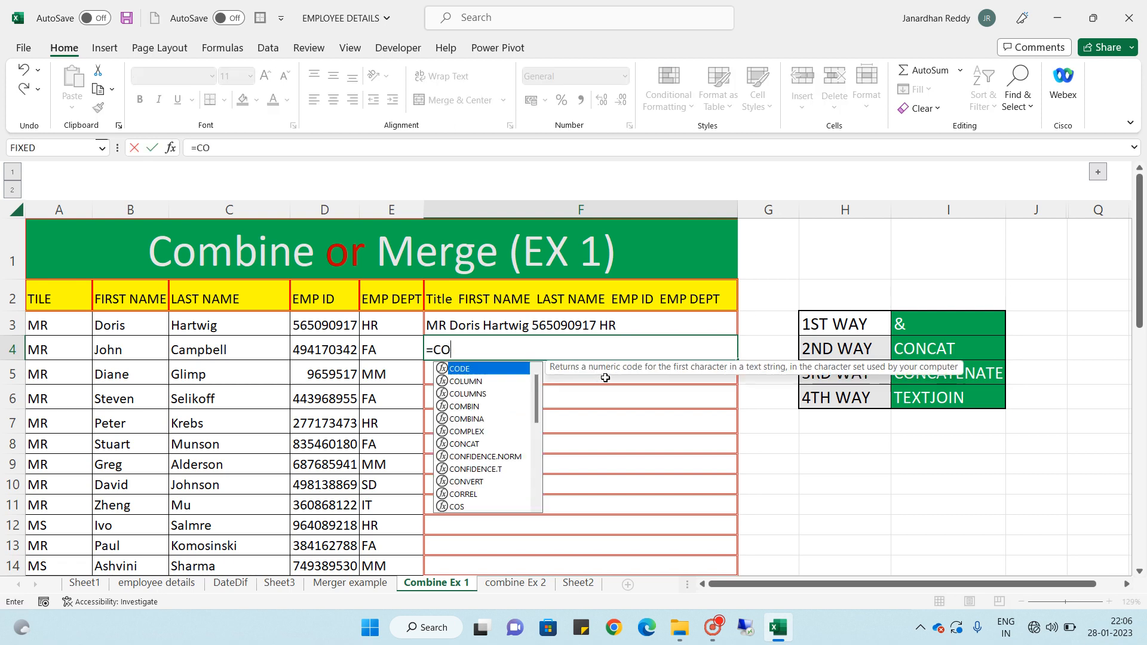
{"action": "type", "text": "NT"}
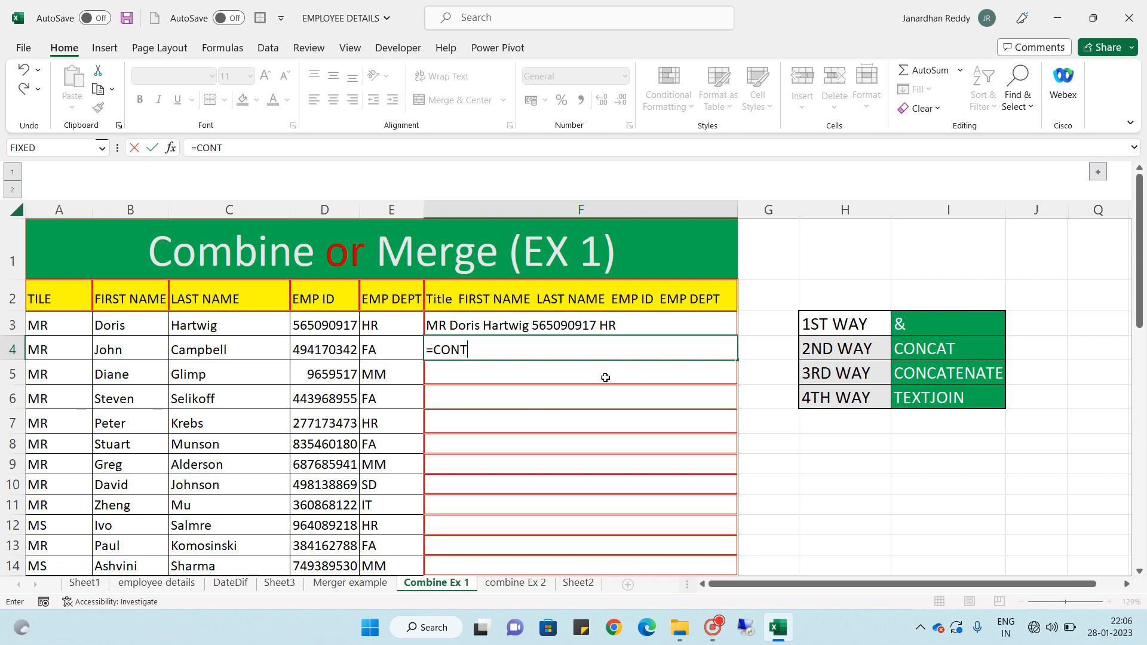
{"action": "key", "text": "BackSpace"}
{"action": "key", "text": "Tab"}
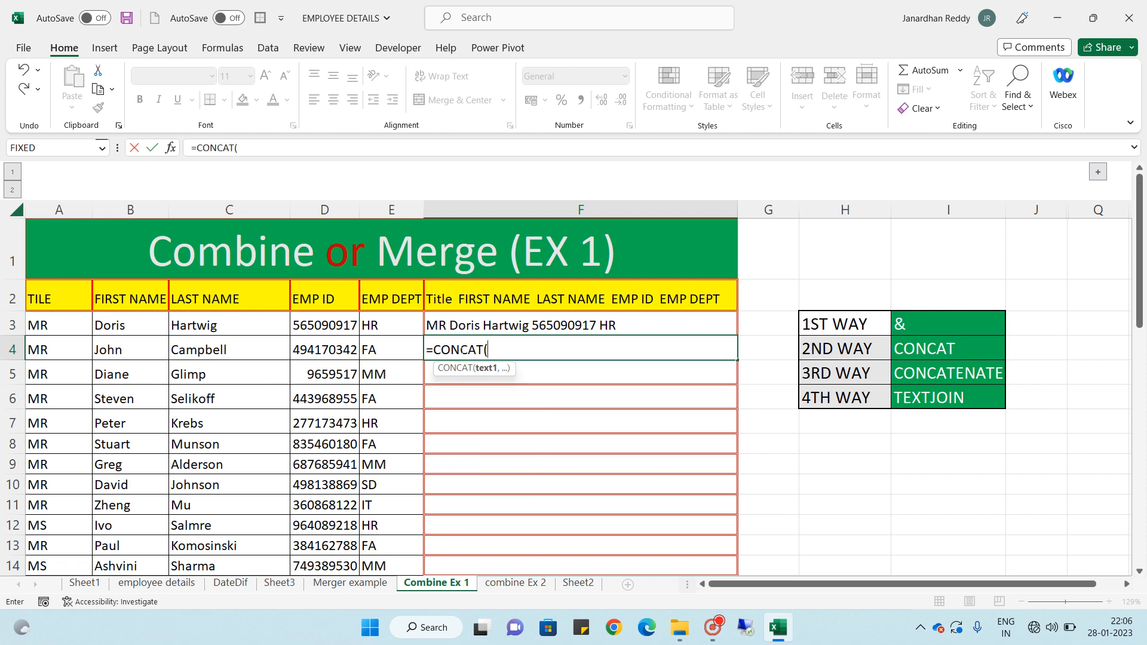
{"action": "left_click", "coordinate": [70, 352]}
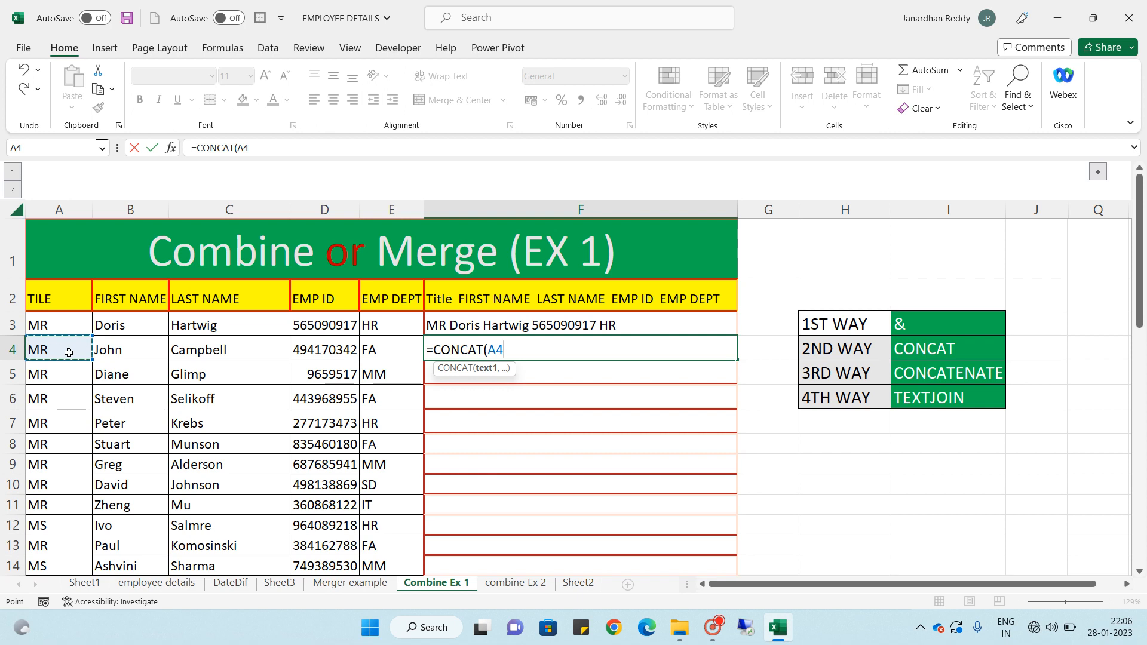
{"action": "type", "text": ","}
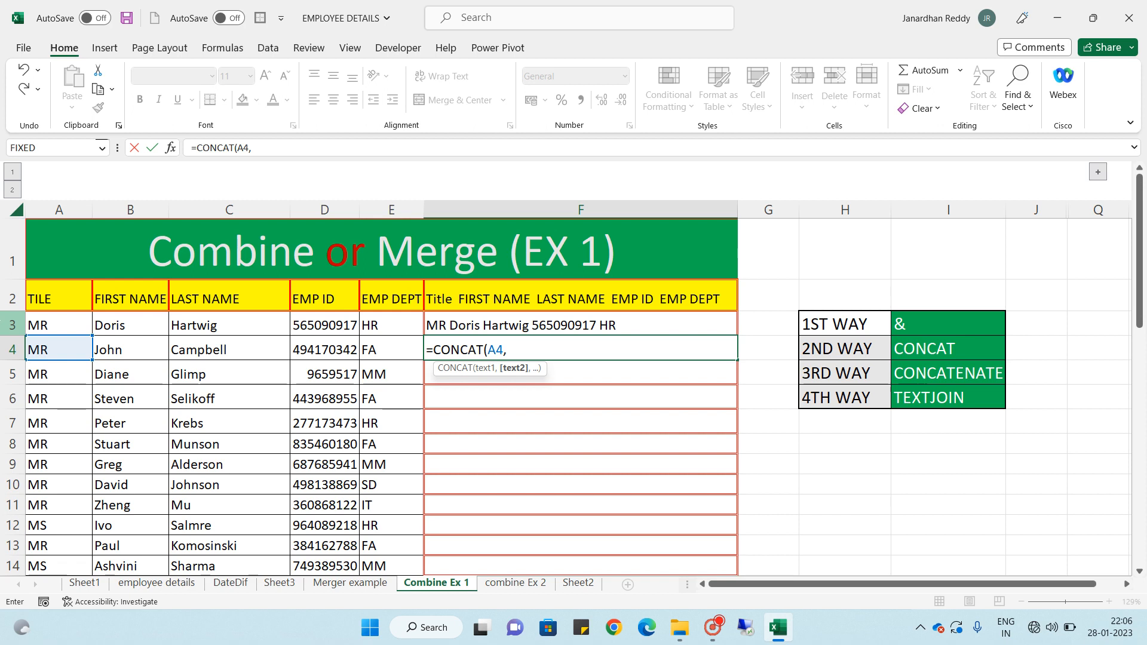
{"action": "type", "text": "\" \""}
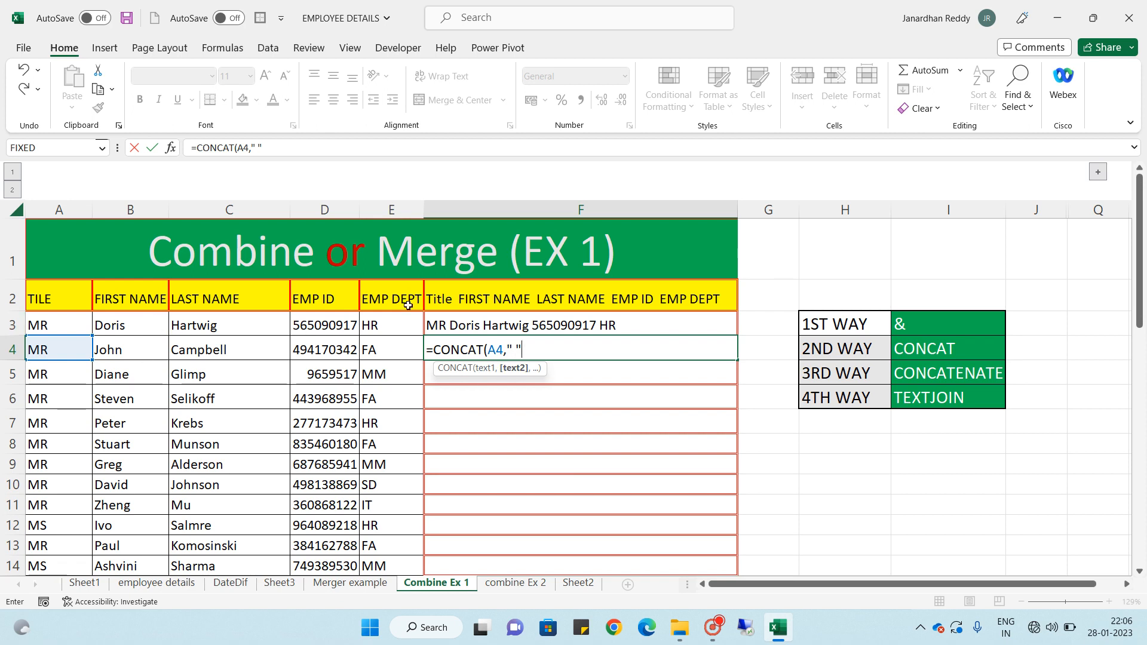
{"action": "type", "text": ","}
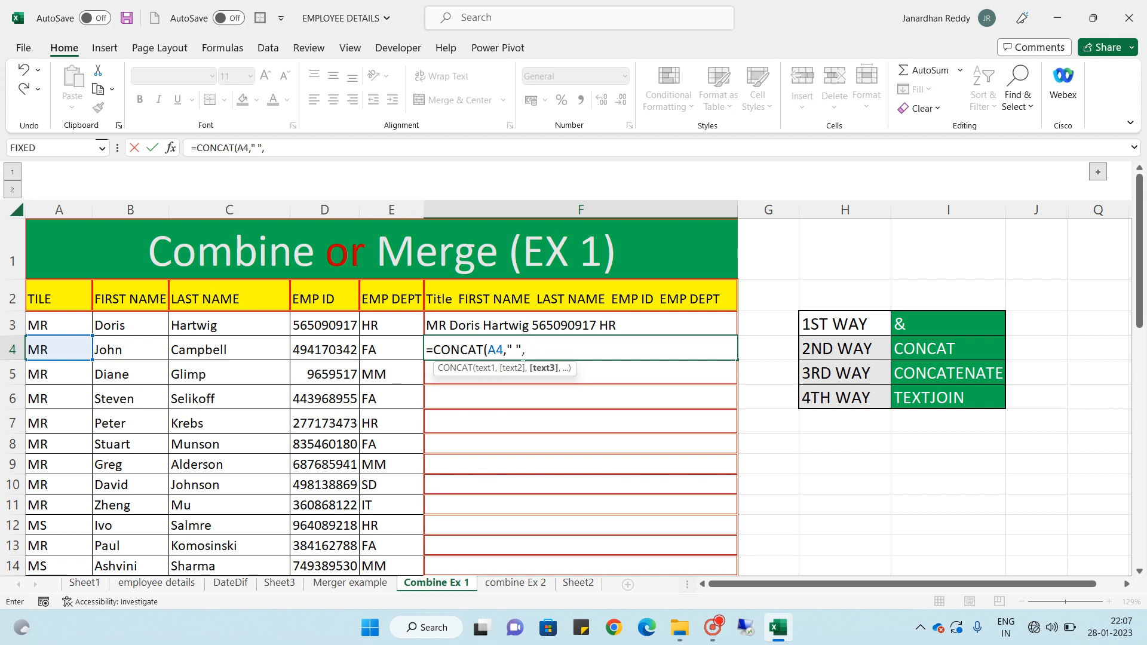
Step: Extend F4's CONCAT formula with first name B4 and last name C4, each followed by a " " argument
{"action": "left_click", "coordinate": [123, 349]}
{"action": "type", "text": ","}
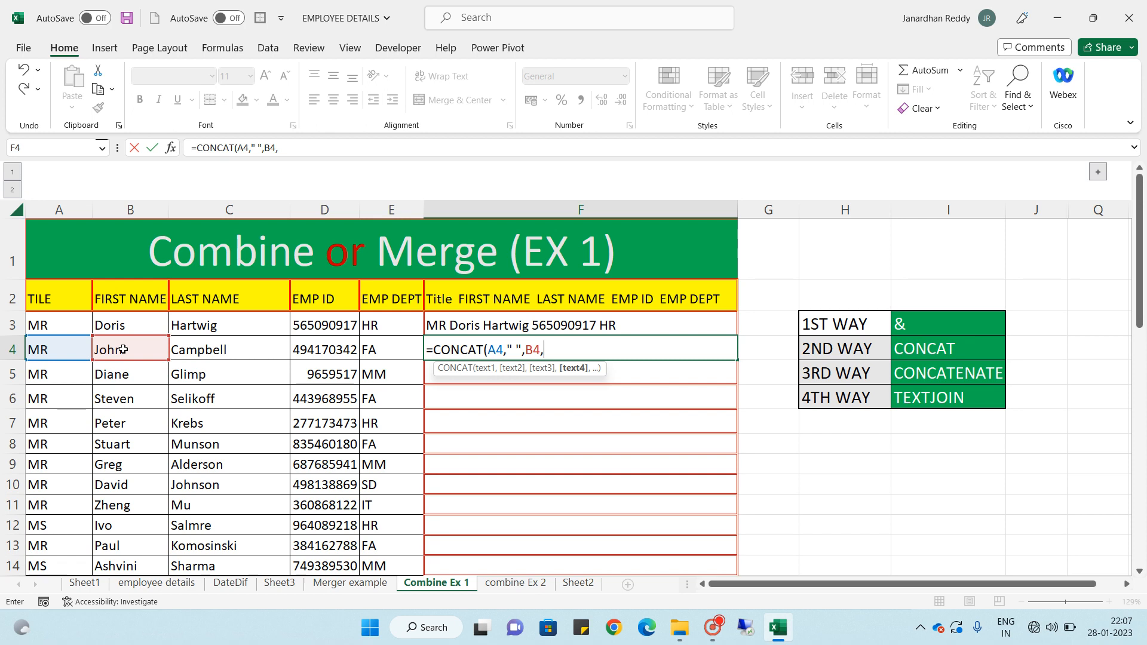
{"action": "type", "text": "\" \","}
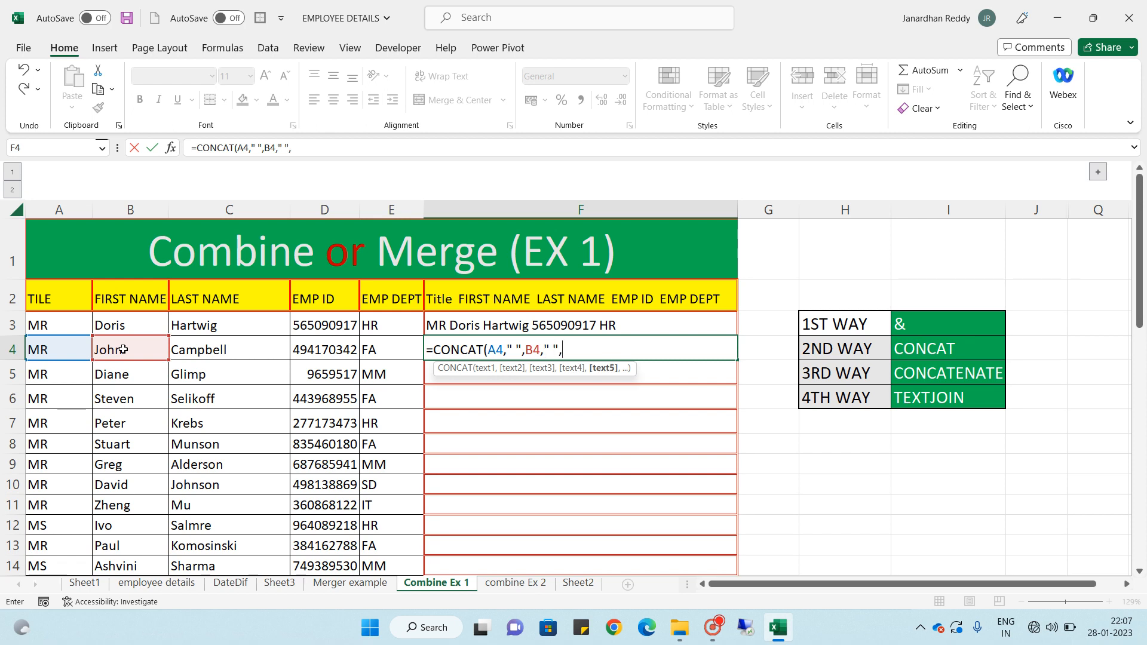
{"action": "left_click", "coordinate": [241, 347]}
{"action": "type", "text": ","}
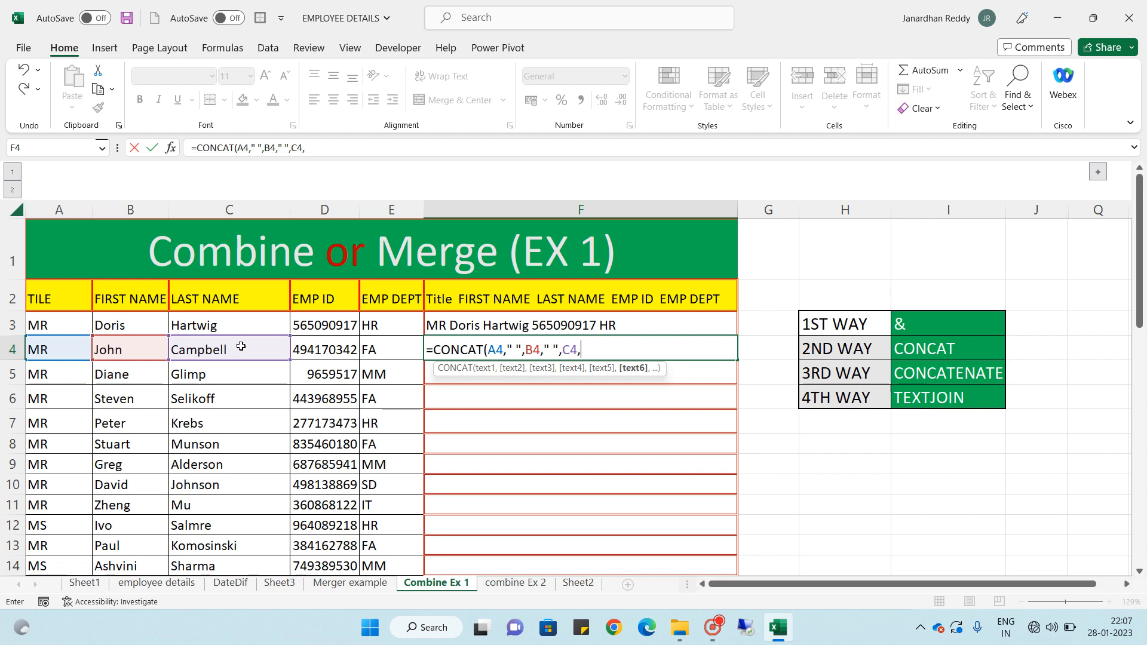
{"action": "type", "text": "\" \","}
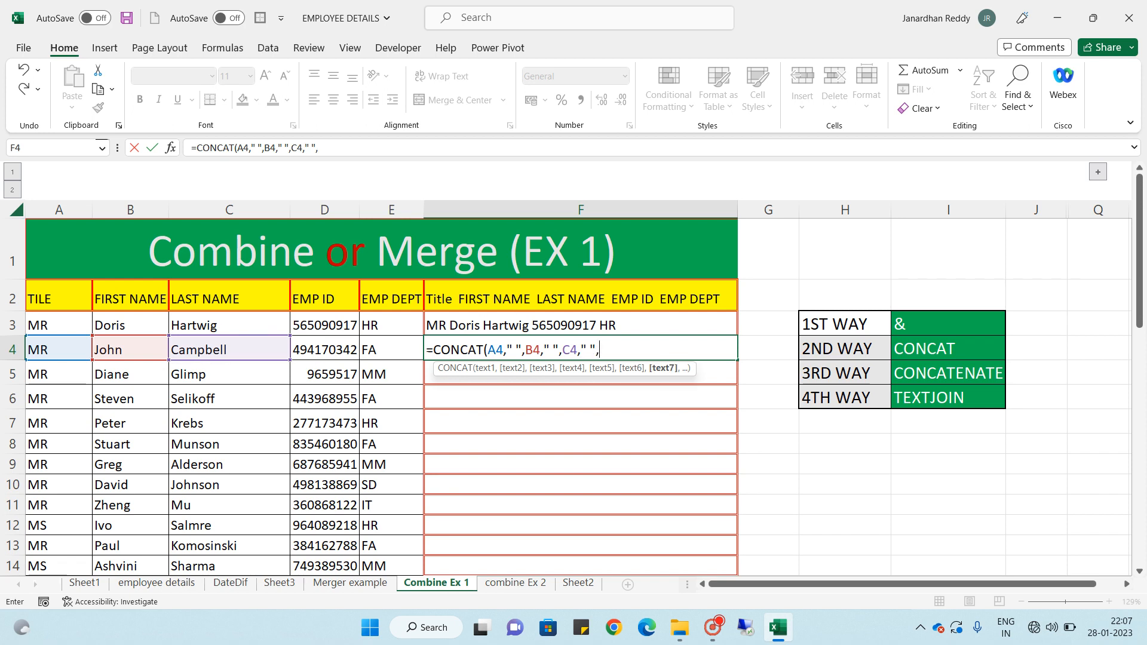
Step: Complete F4's CONCAT formula with employee ID D4, a " " argument and department E4, and enter it
{"action": "left_click", "coordinate": [333, 351]}
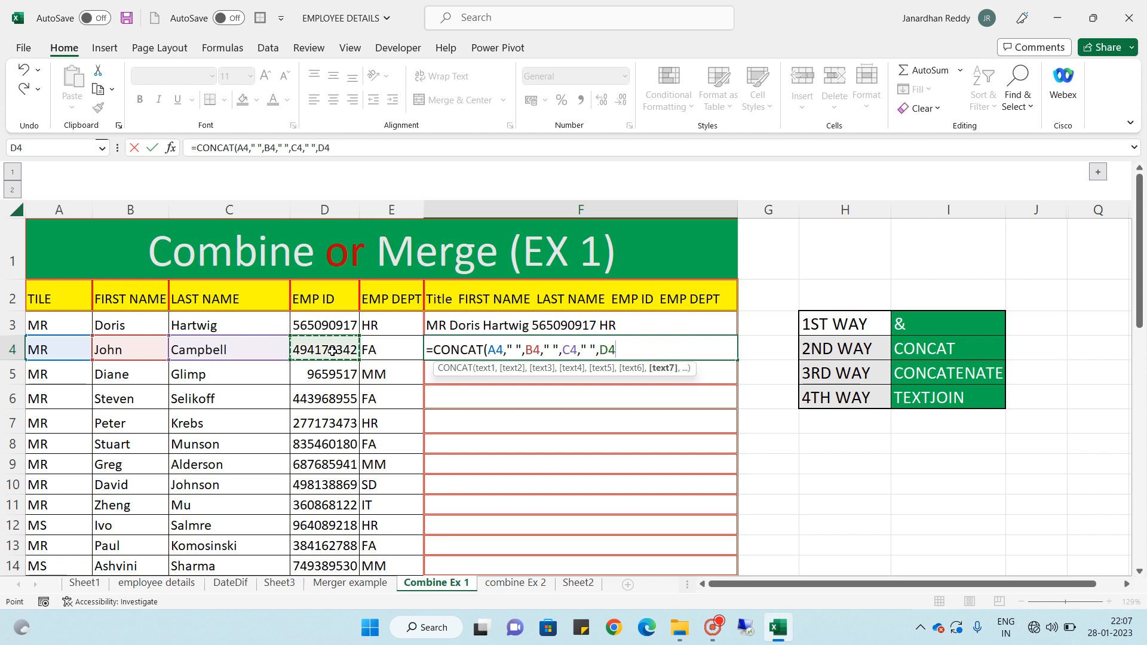
{"action": "type", "text": ",\""}
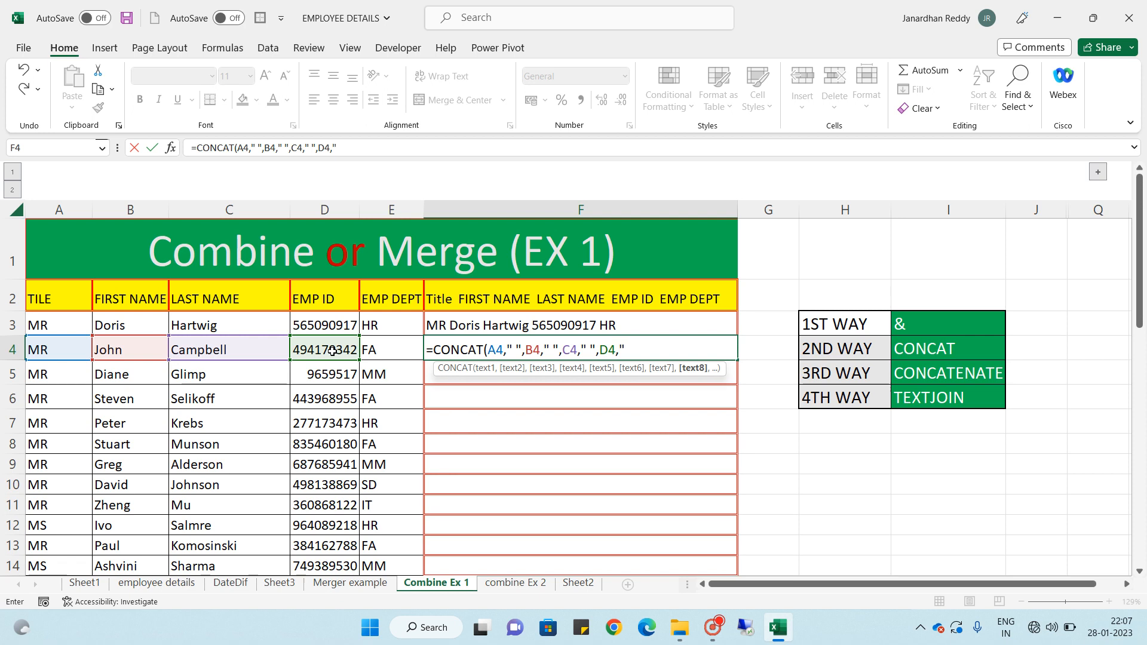
{"action": "type", "text": " \","}
{"action": "left_click", "coordinate": [393, 350]}
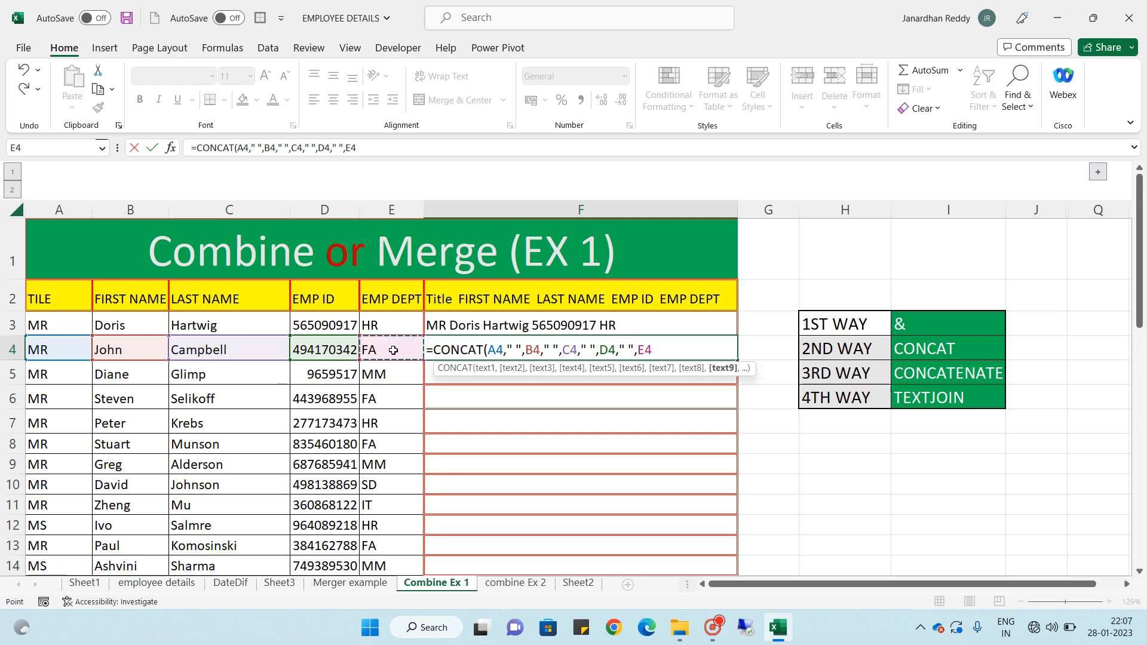
{"action": "key", "text": "Return"}
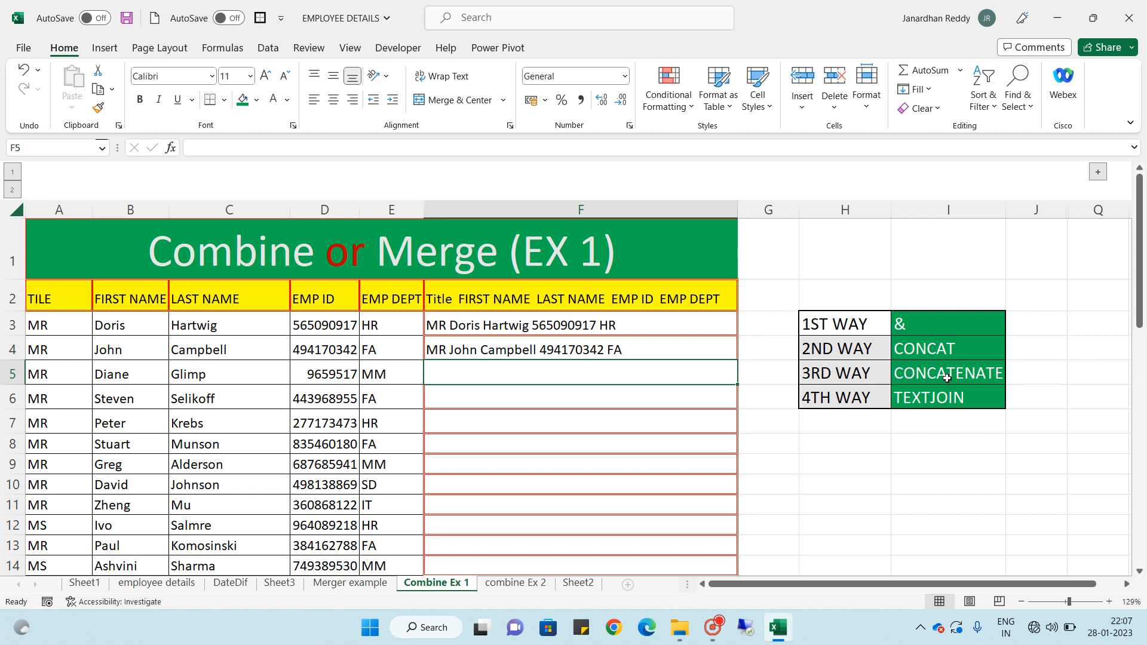
Step: Enter a CONCATENATE formula in F5 joining title A5 and first name B5 with no space: =CONCATENATE(A5,B5,)
{"action": "type", "text": "="}
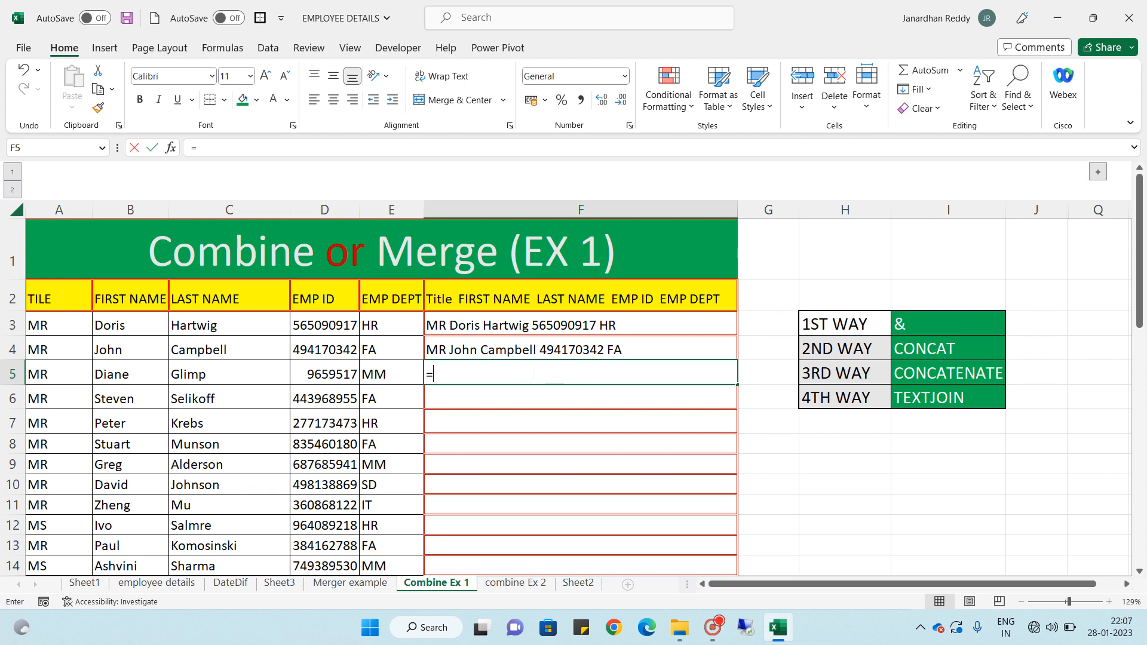
{"action": "type", "text": "CON"}
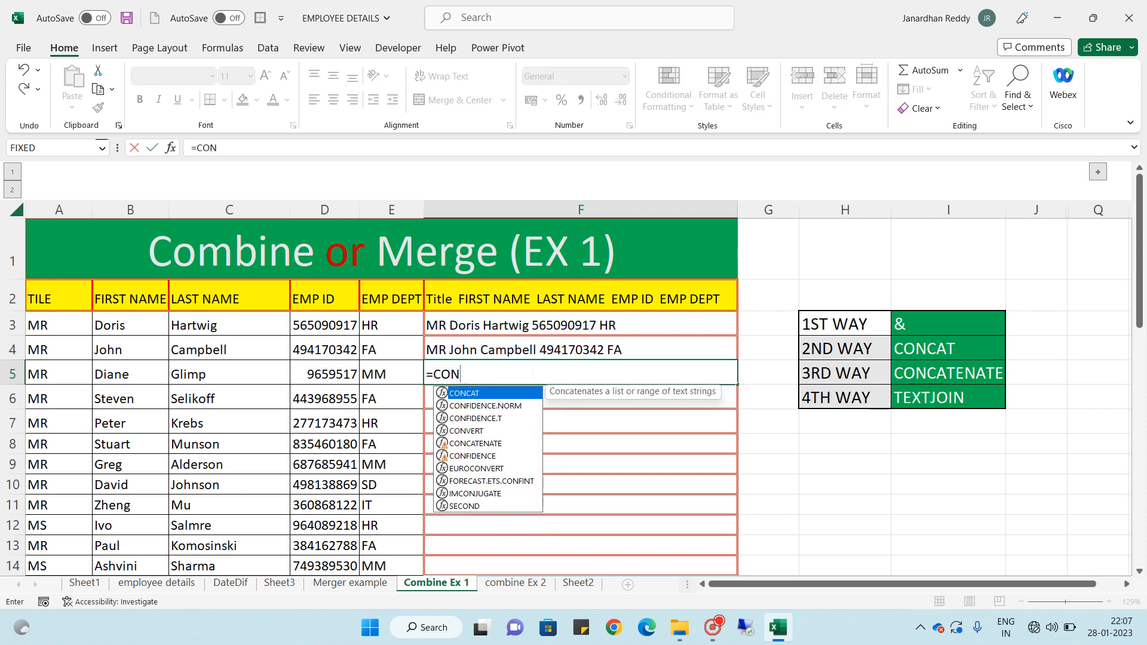
{"action": "type", "text": "T"}
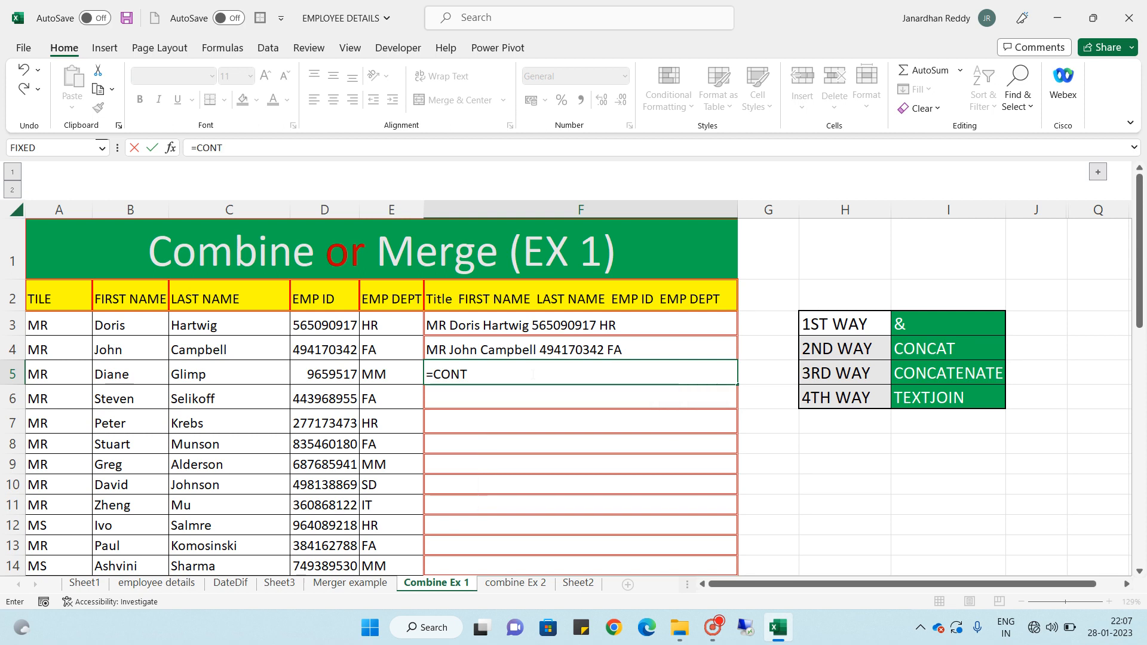
{"action": "key", "text": "BackSpace"}
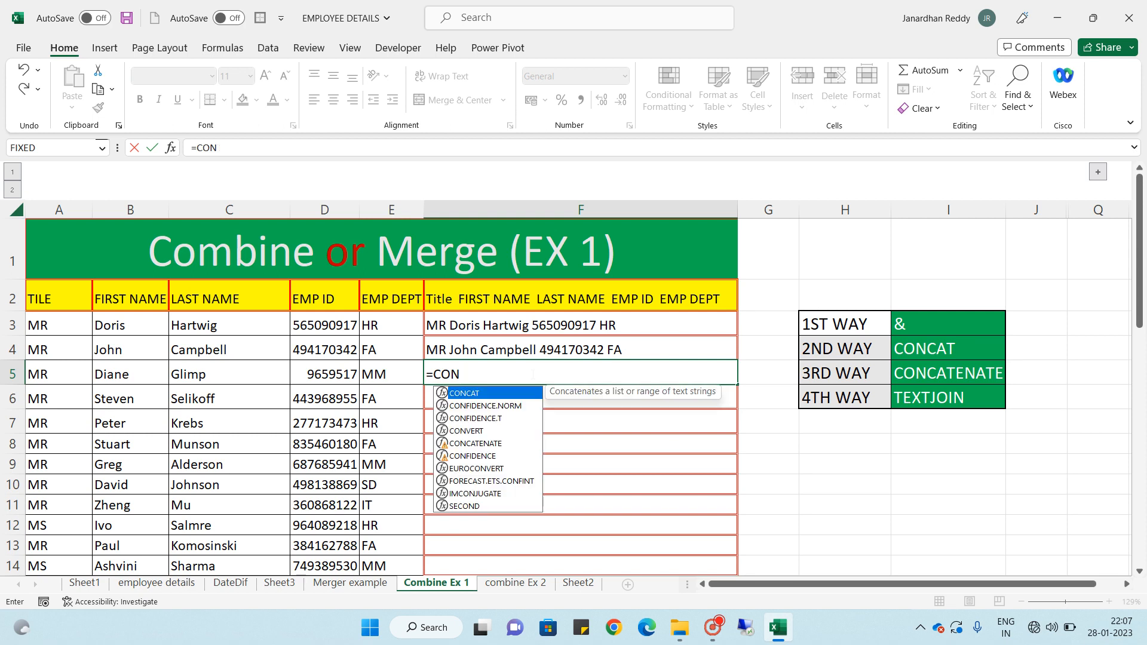
{"action": "type", "text": "C"}
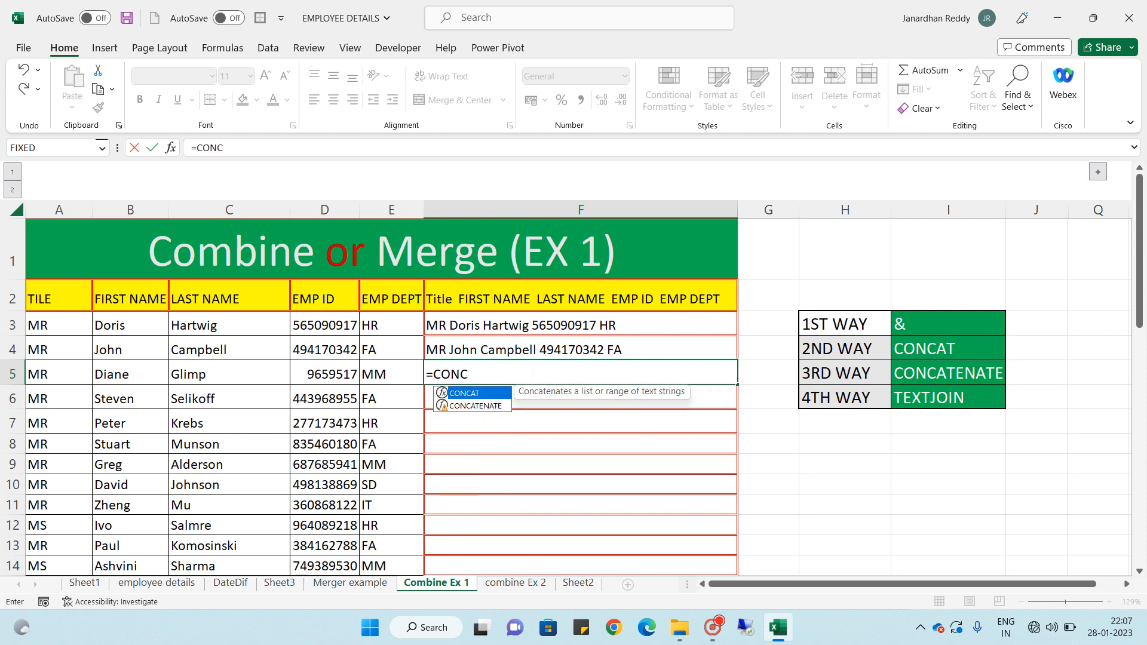
{"action": "key", "text": "Down"}
{"action": "key", "text": "Tab"}
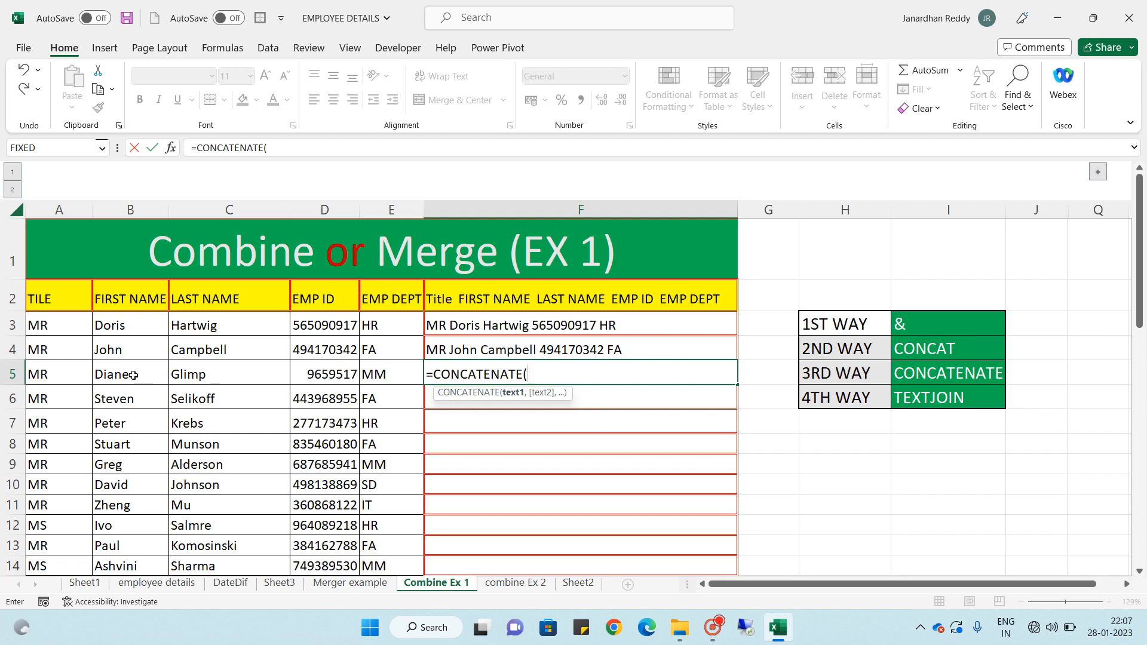
{"action": "left_click", "coordinate": [50, 375]}
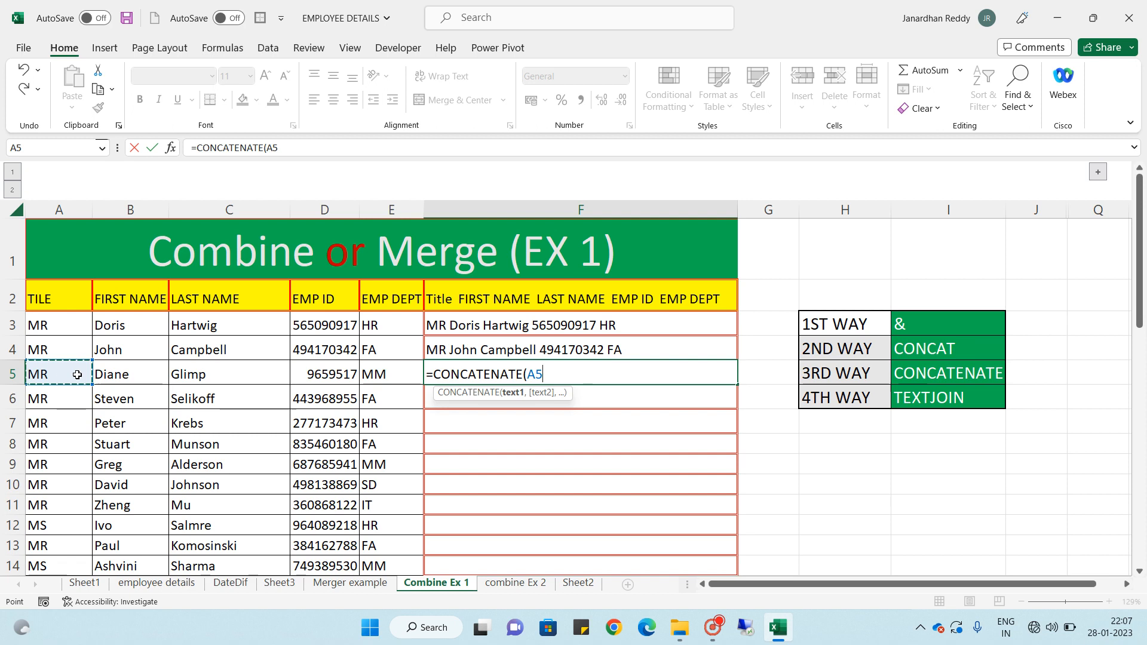
{"action": "type", "text": ","}
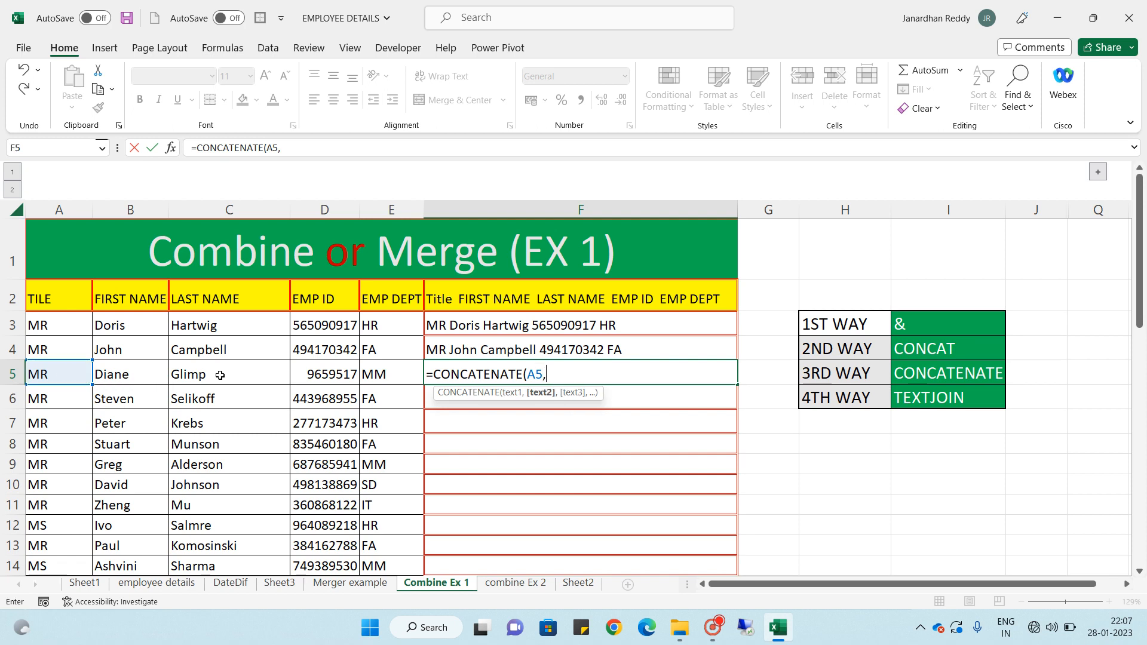
{"action": "left_click", "coordinate": [105, 378]}
{"action": "type", "text": ","}
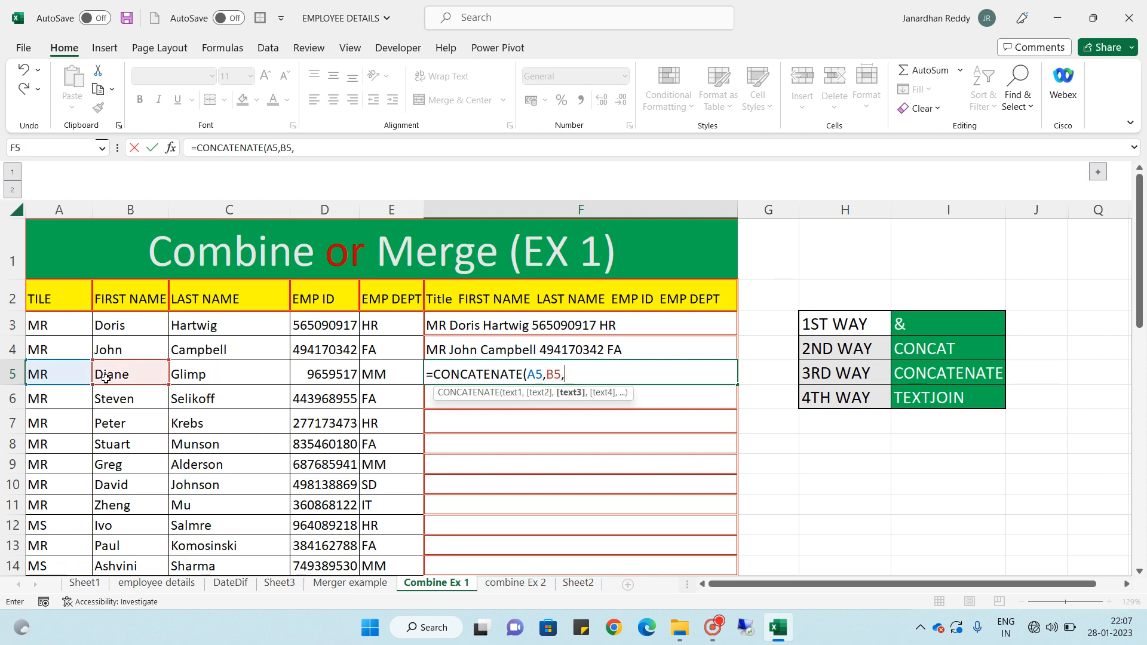
{"action": "key", "text": "Return"}
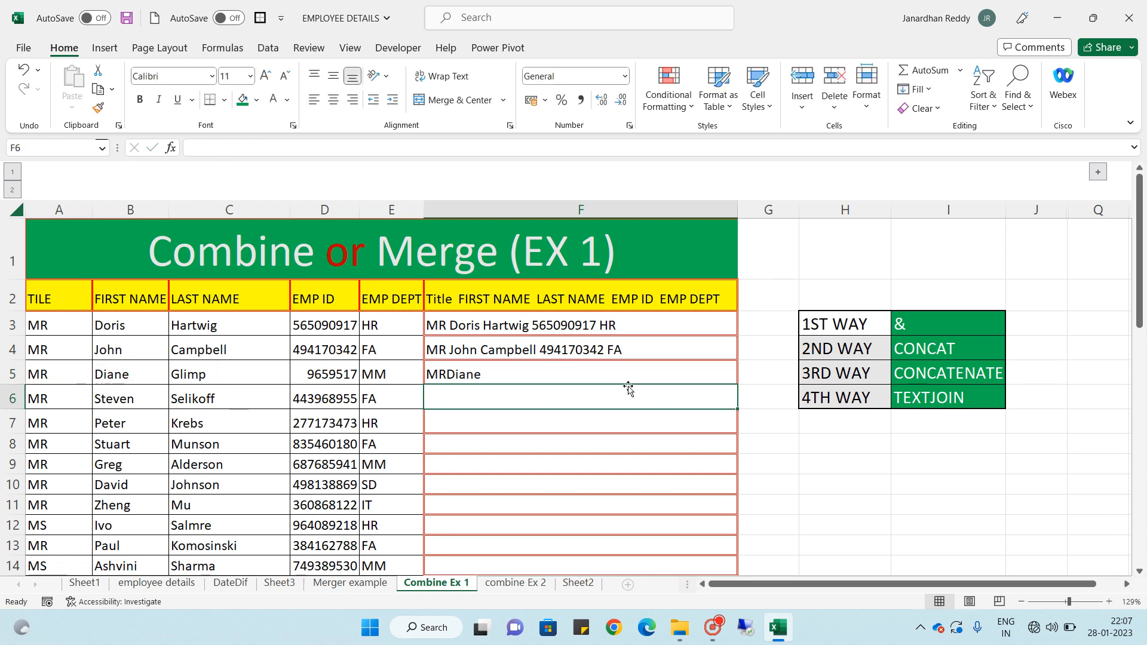
Step: Reopen F5's formula and replace everything after A5 with a space argument, so it reads =CONCATENATE(A5," ",
{"action": "key", "text": "Up"}
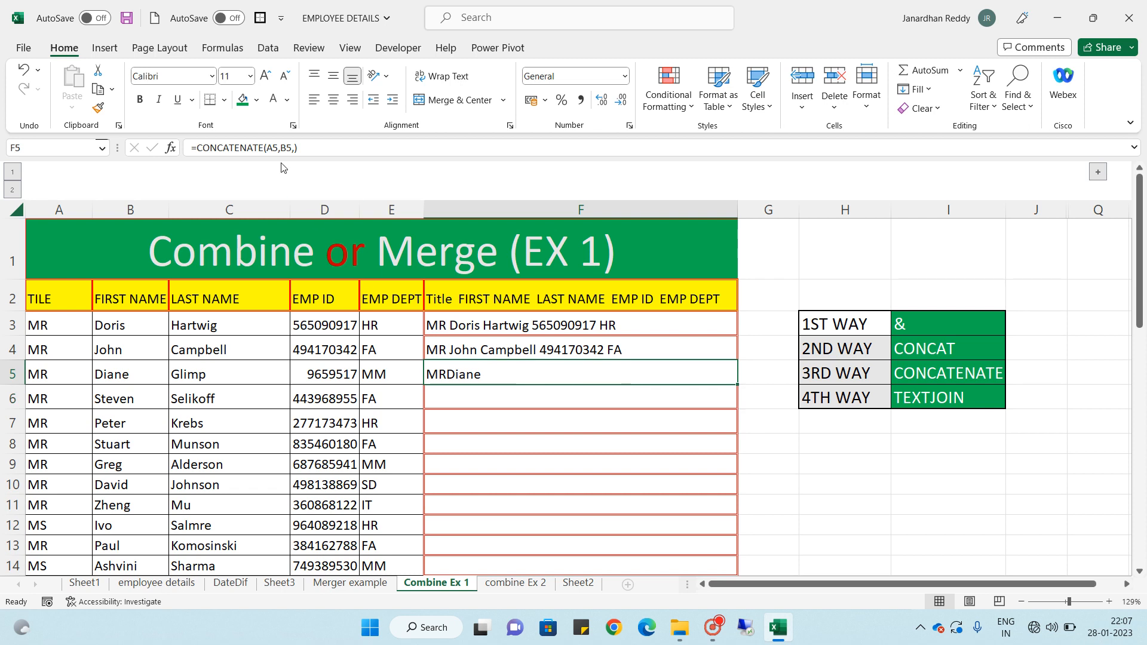
{"action": "left_click", "coordinate": [302, 147]}
{"action": "key", "text": "BackSpace"}
{"action": "key", "text": "BackSpace"}
{"action": "key", "text": "BackSpace"}
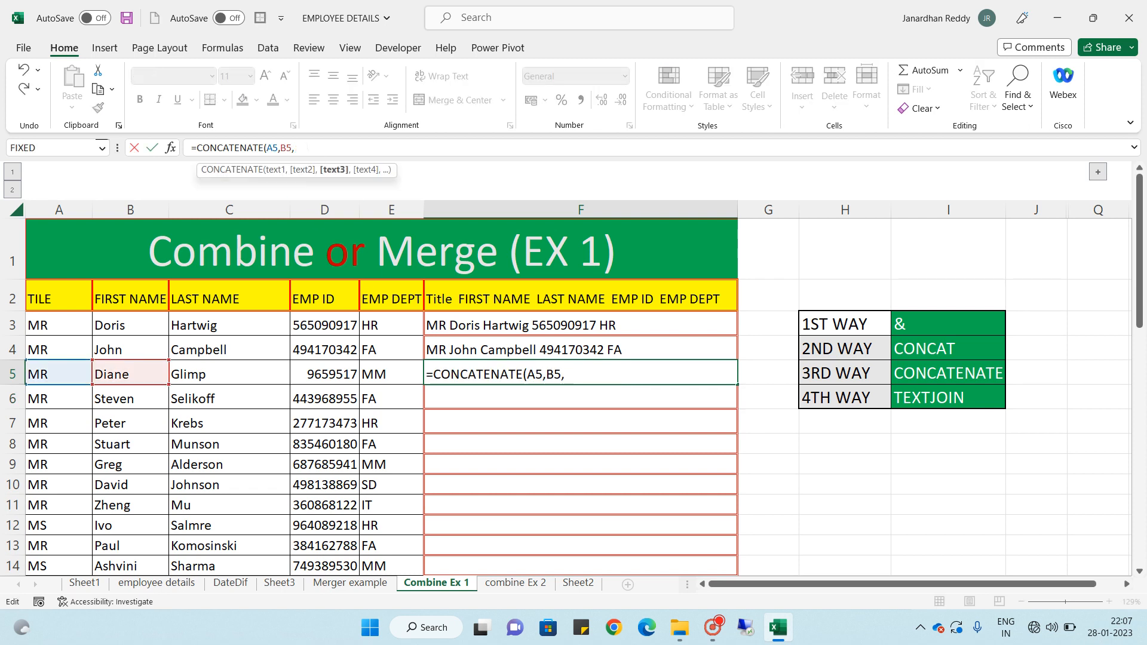
{"action": "key", "text": "BackSpace"}
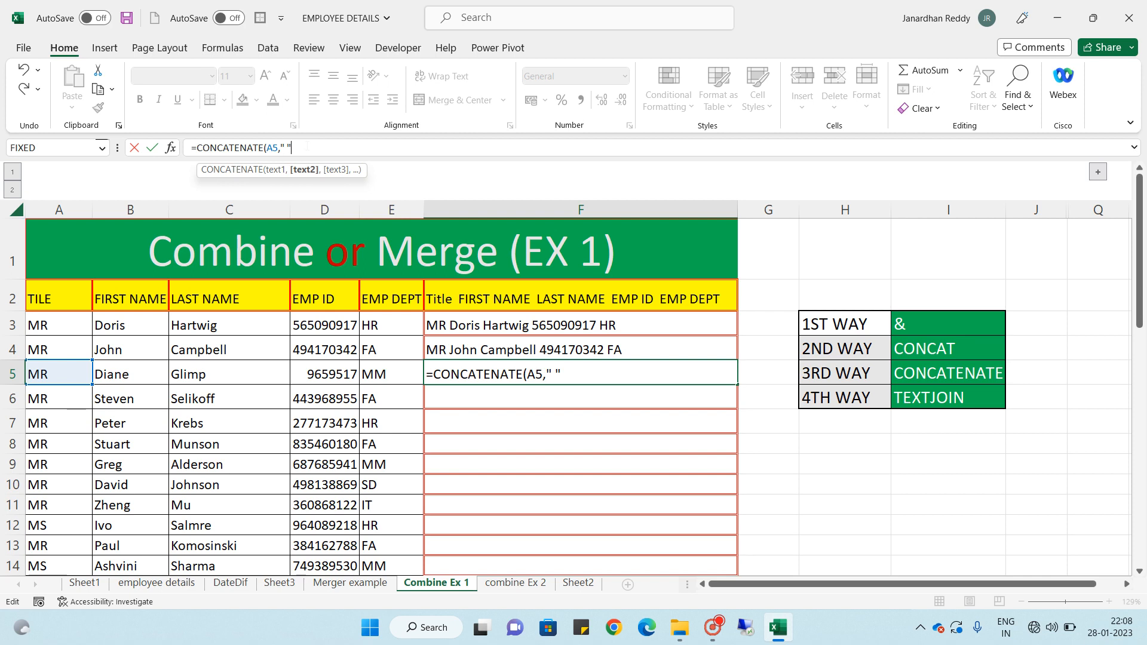
{"action": "type", "text": ","}
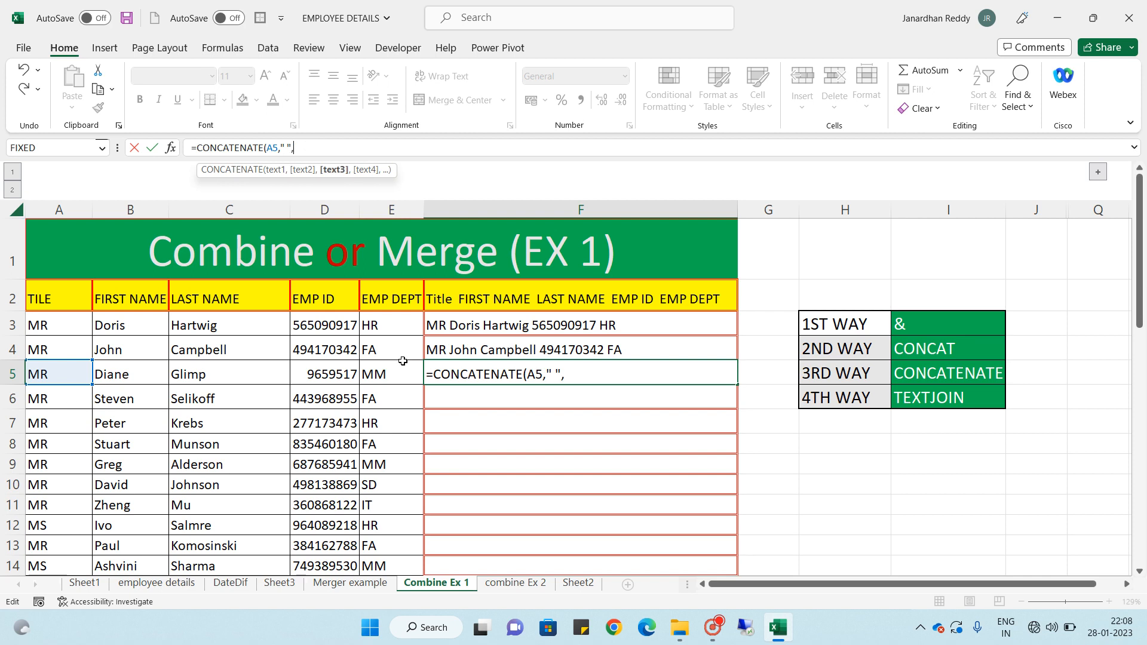
Step: Extend F5's CONCATENATE formula with first name B5 and last name C5, each followed by a " " argument
{"action": "left_click", "coordinate": [130, 378]}
{"action": "type", "text": ","}
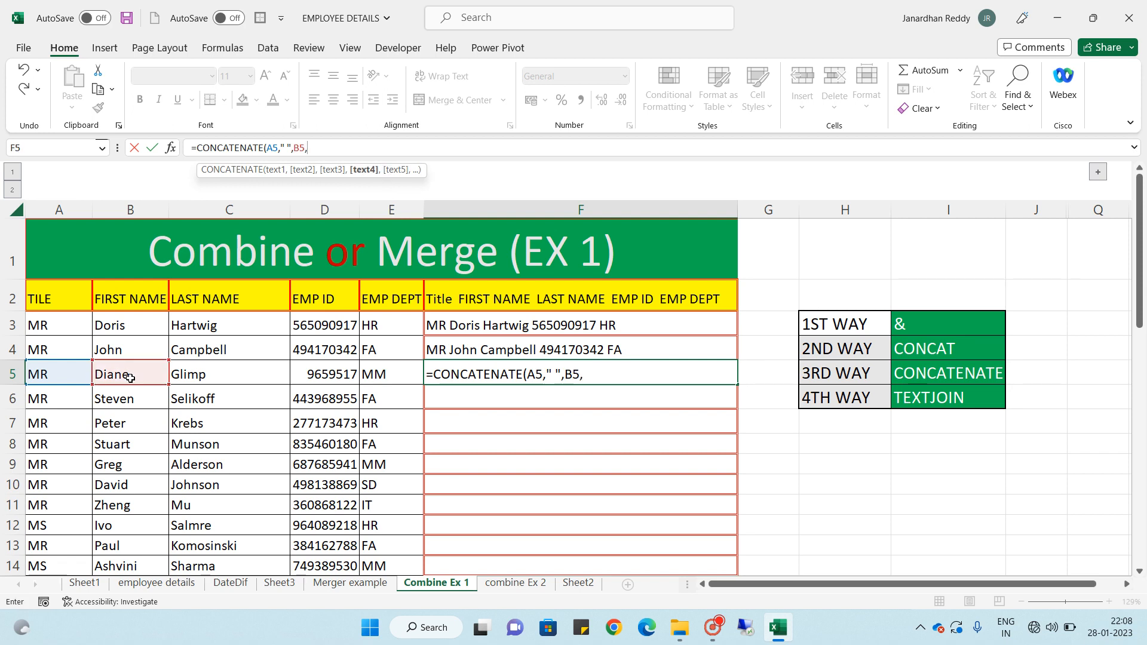
{"action": "type", "text": "\" \","}
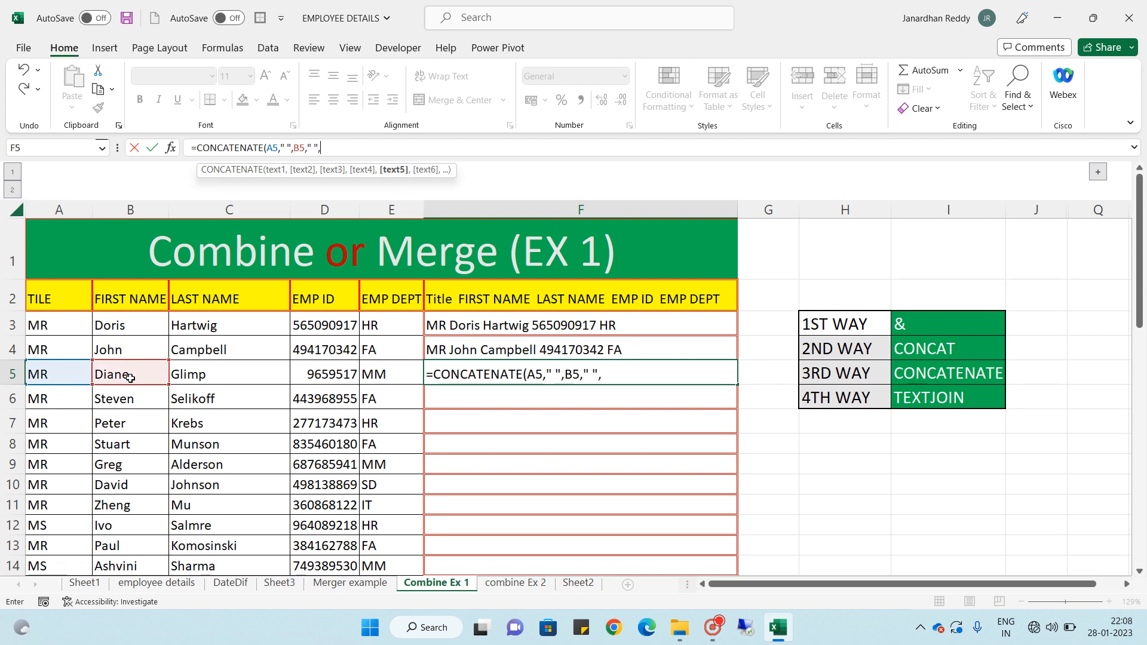
{"action": "left_click", "coordinate": [222, 375]}
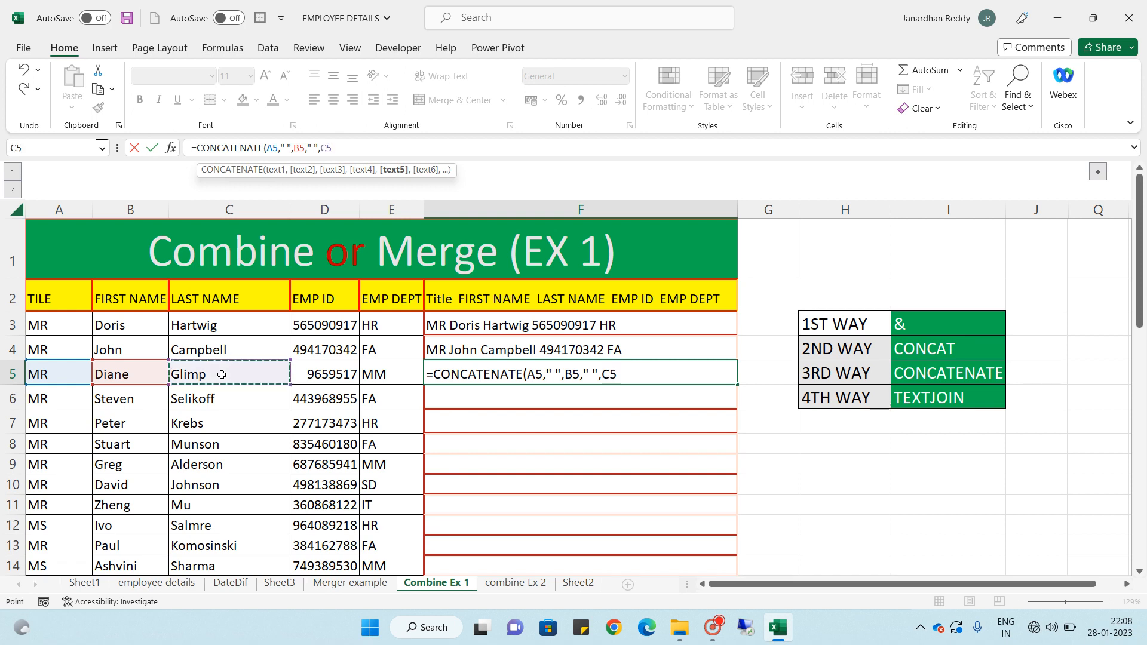
{"action": "type", "text": "\""}
{"action": "type", "text": ",\""}
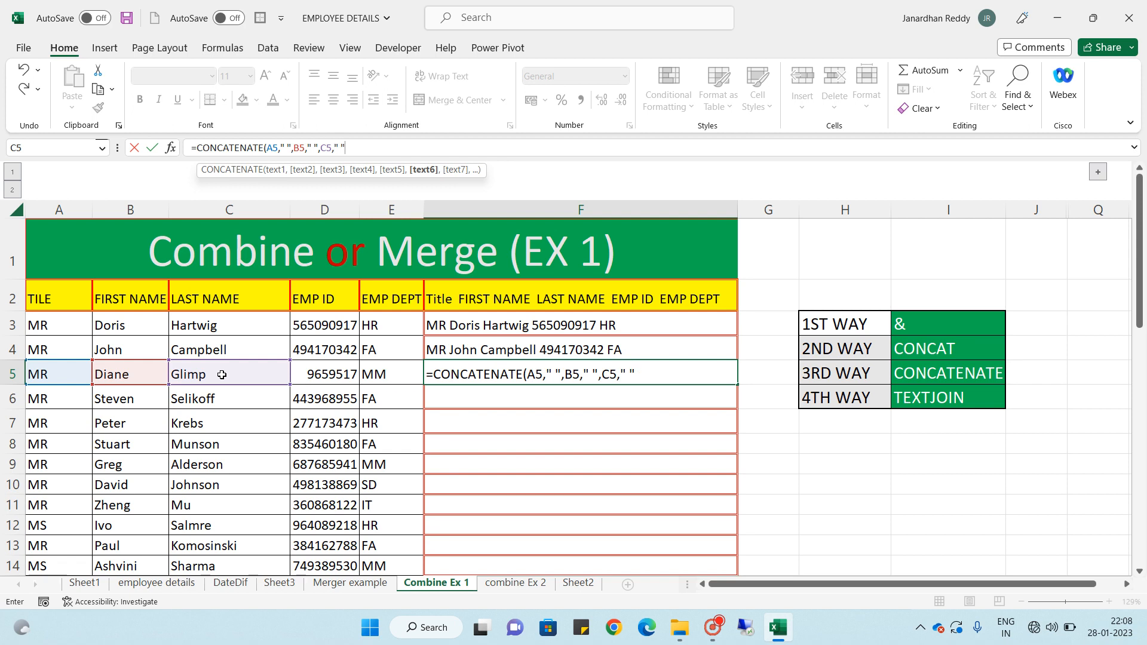
{"action": "type", "text": ","}
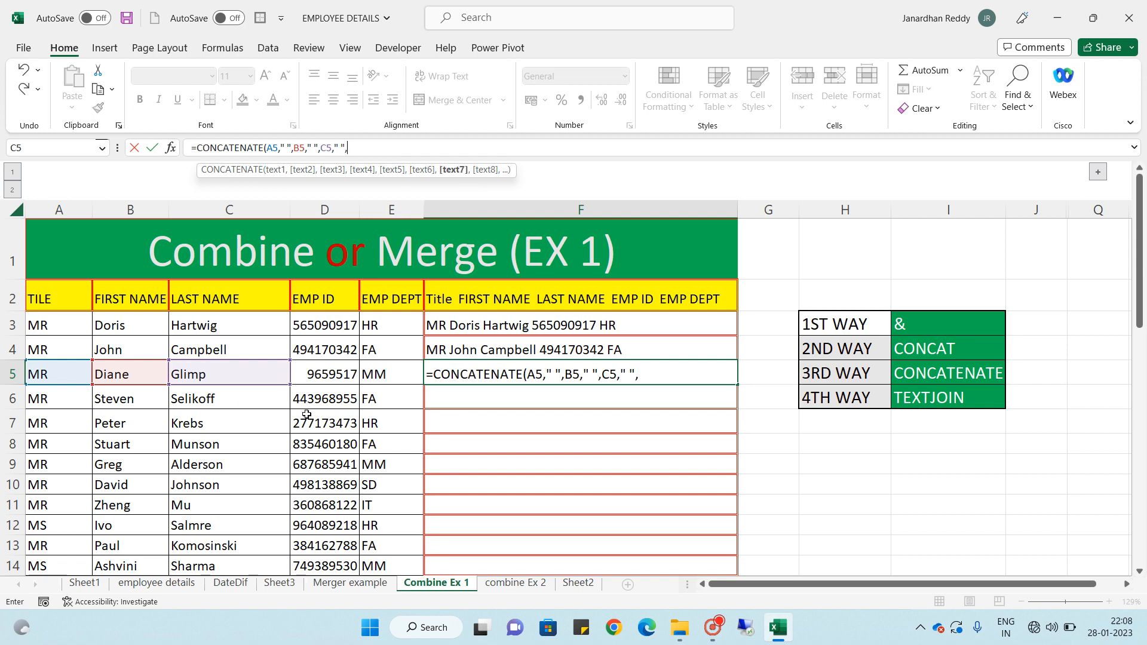
Step: Complete F5's CONCATENATE formula with employee ID D5, a " " argument and department E5, and enter it
{"action": "left_click", "coordinate": [317, 378]}
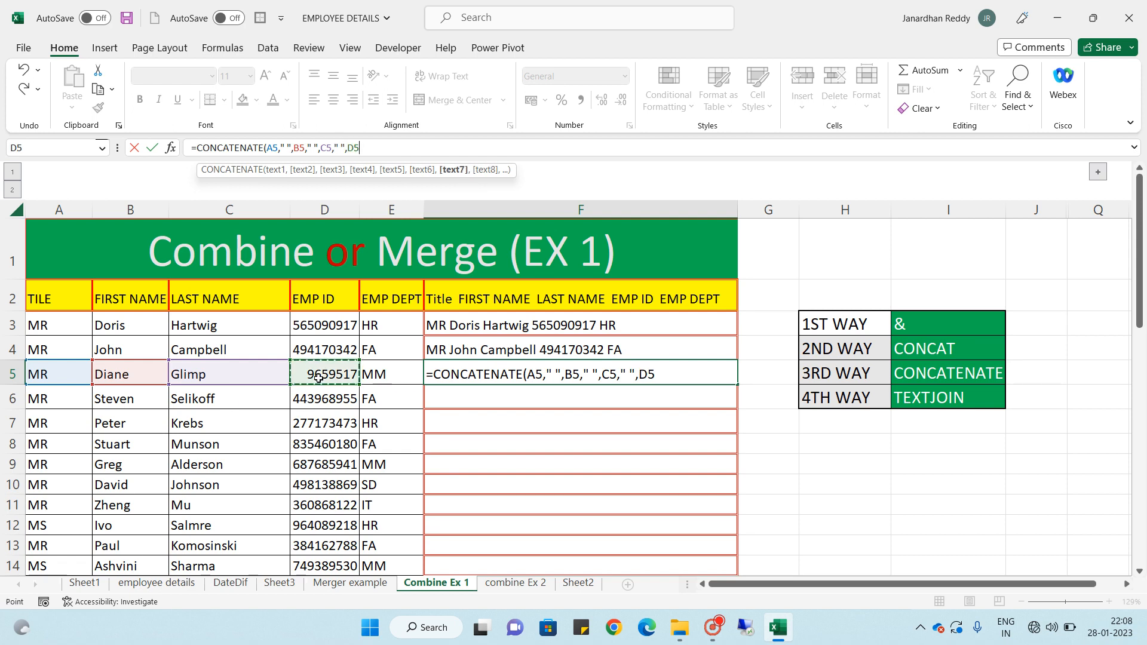
{"action": "type", "text": ","}
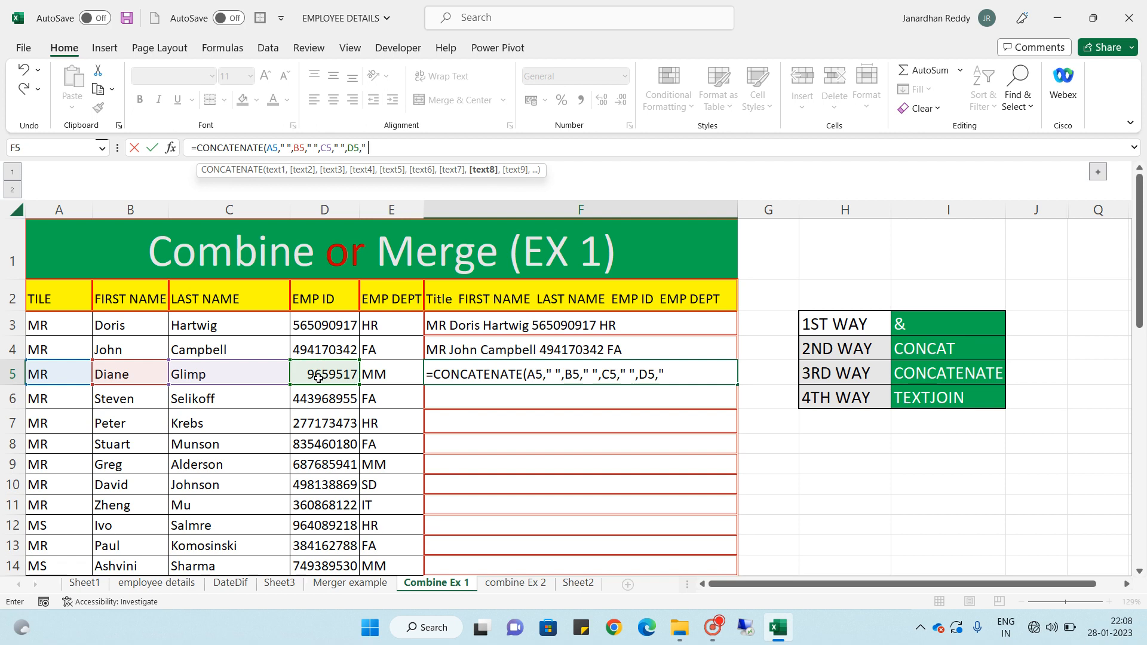
{"action": "type", "text": "\" \","}
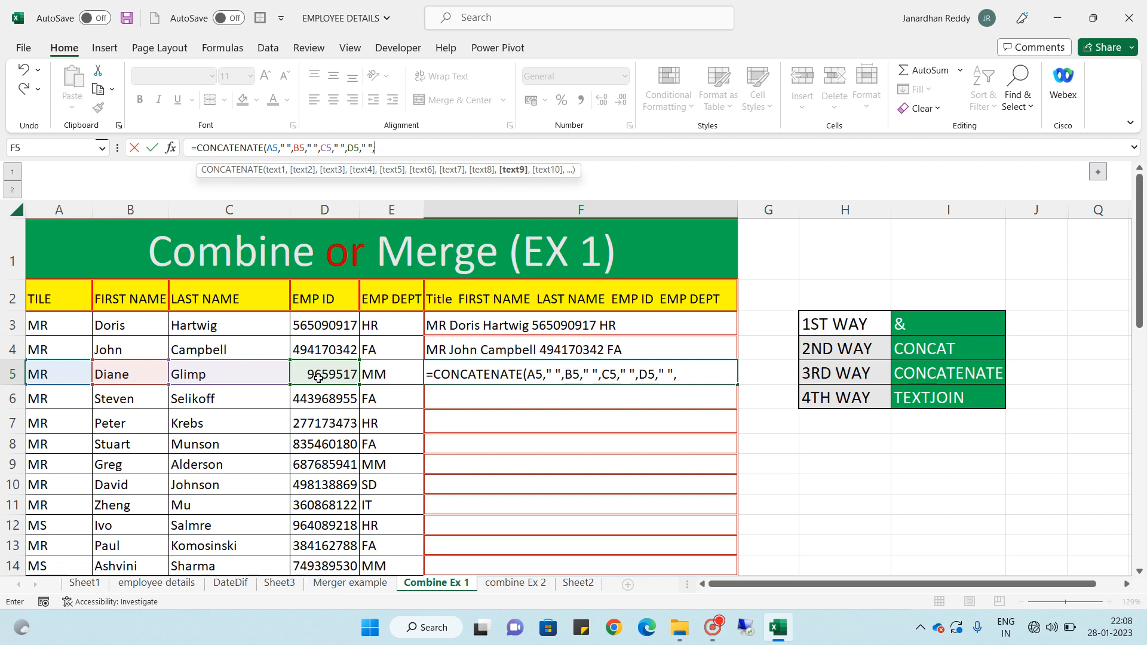
{"action": "left_click", "coordinate": [386, 372]}
{"action": "key", "text": "Return"}
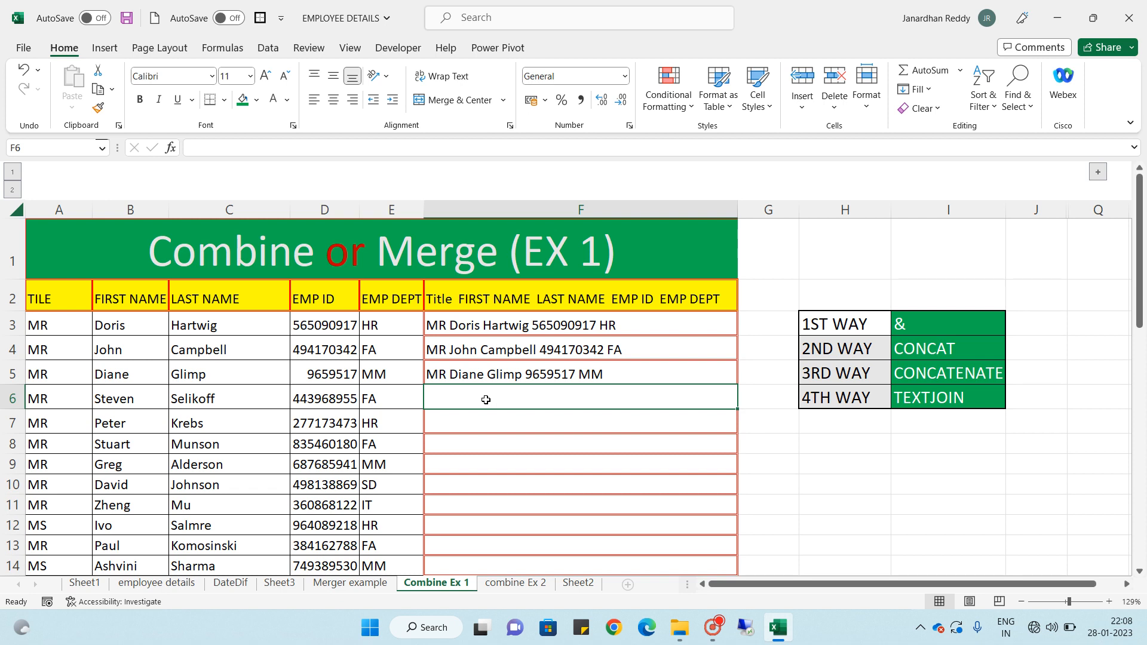
Step: Enter =TEXTJOIN(" ",,A6:E6) in F6 to combine the row's title, names, employee ID and department with spaces
{"action": "type", "text": "="}
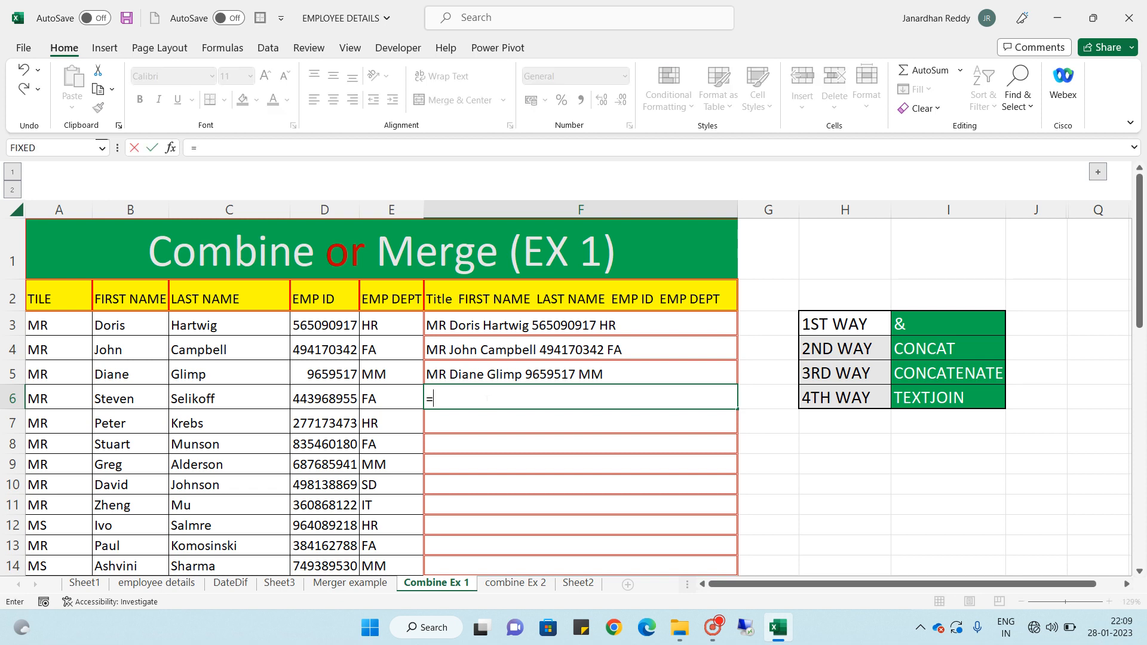
{"action": "type", "text": "TEXT"}
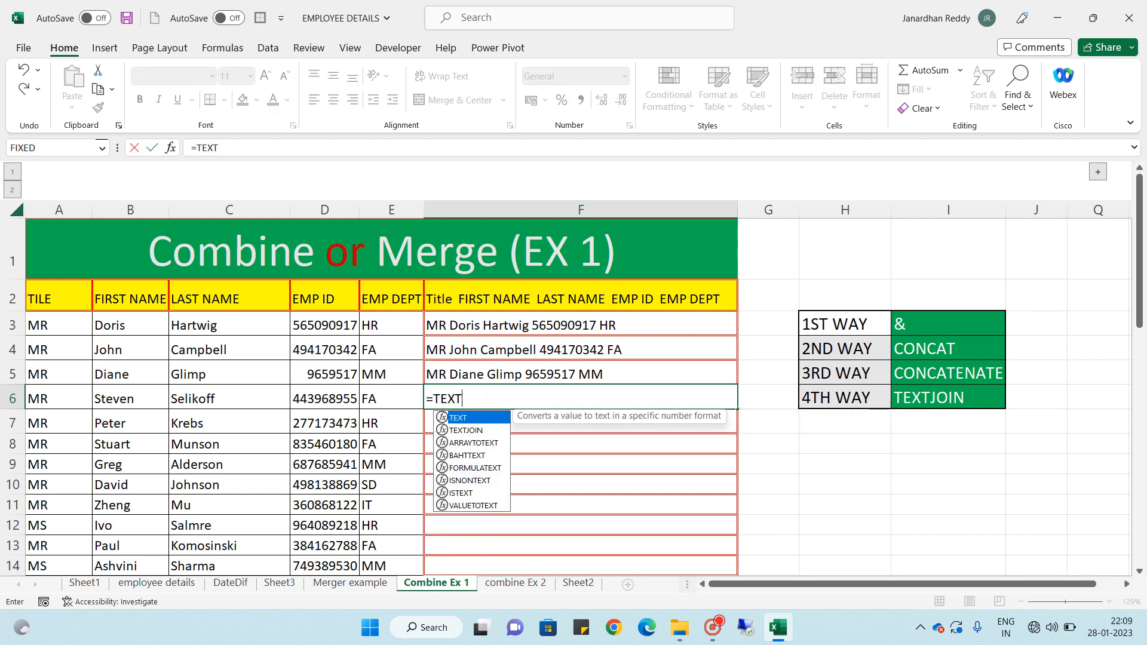
{"action": "key", "text": "Down"}
{"action": "key", "text": "Tab"}
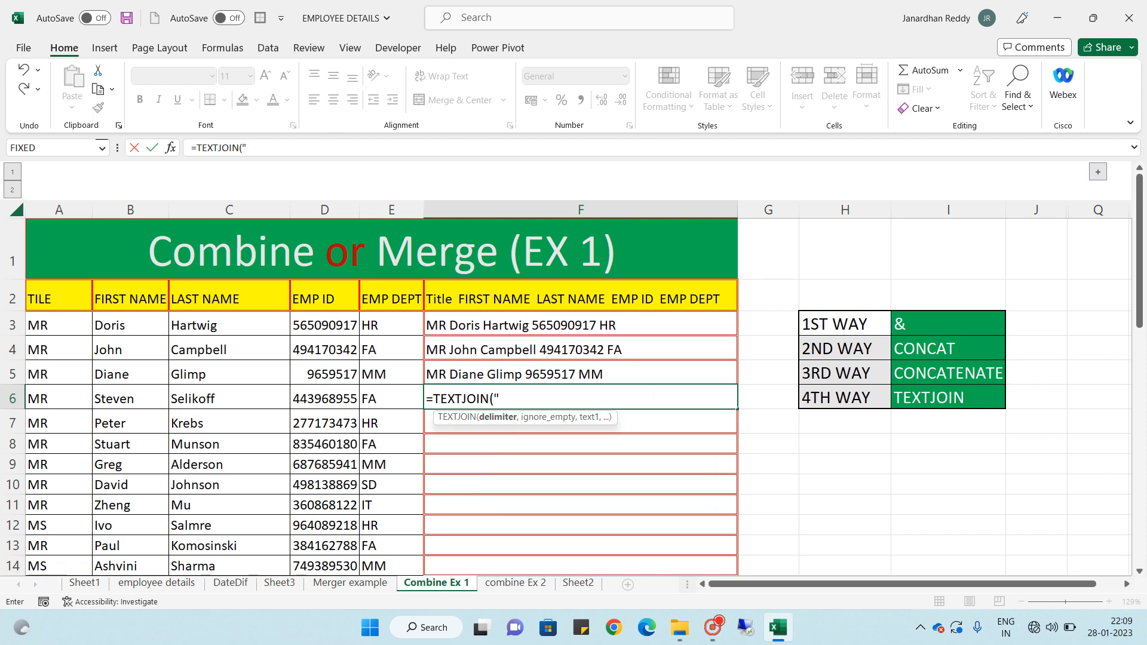
{"action": "type", "text": "\" \","}
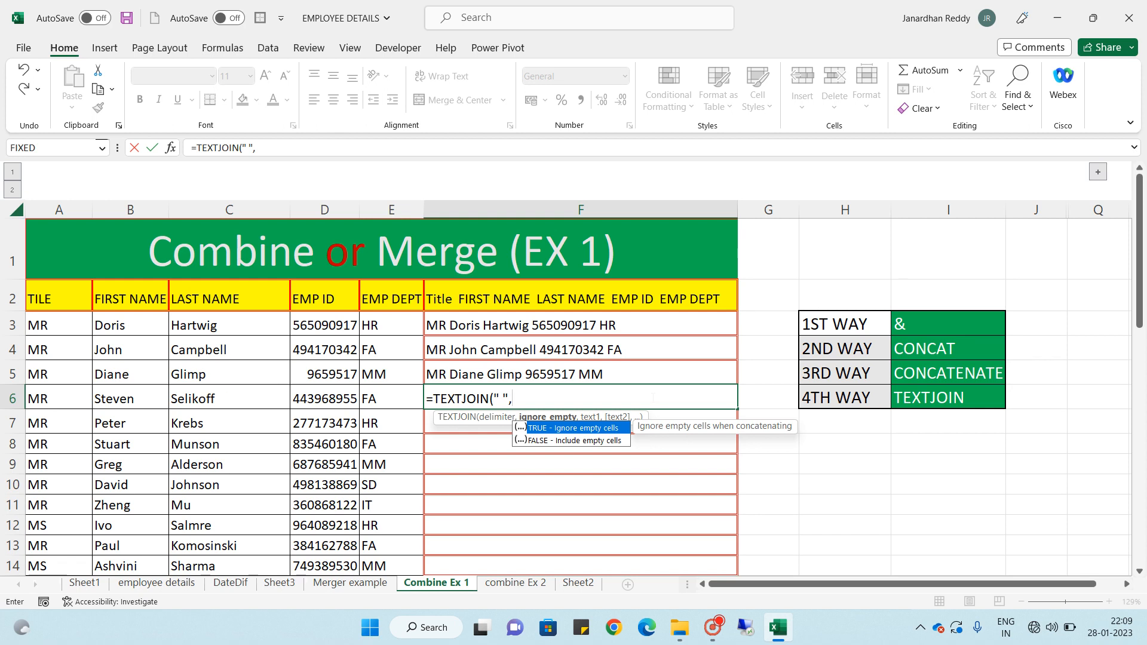
{"action": "type", "text": ","}
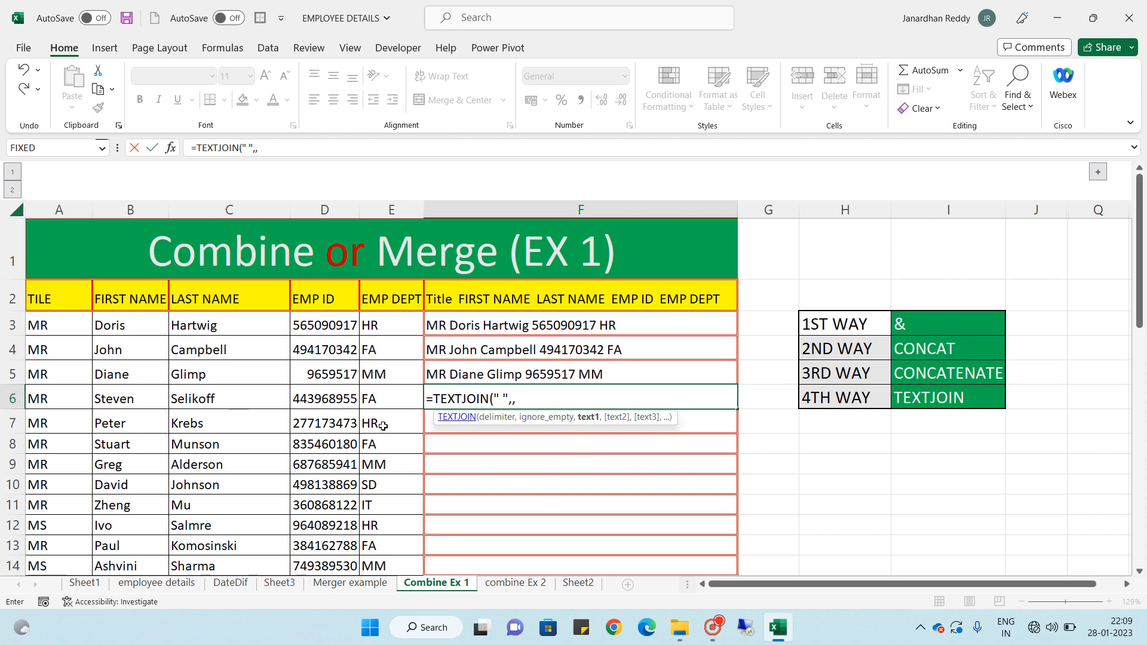
{"action": "left_click_drag", "start_coordinate": [54, 399], "coordinate": [363, 403]}
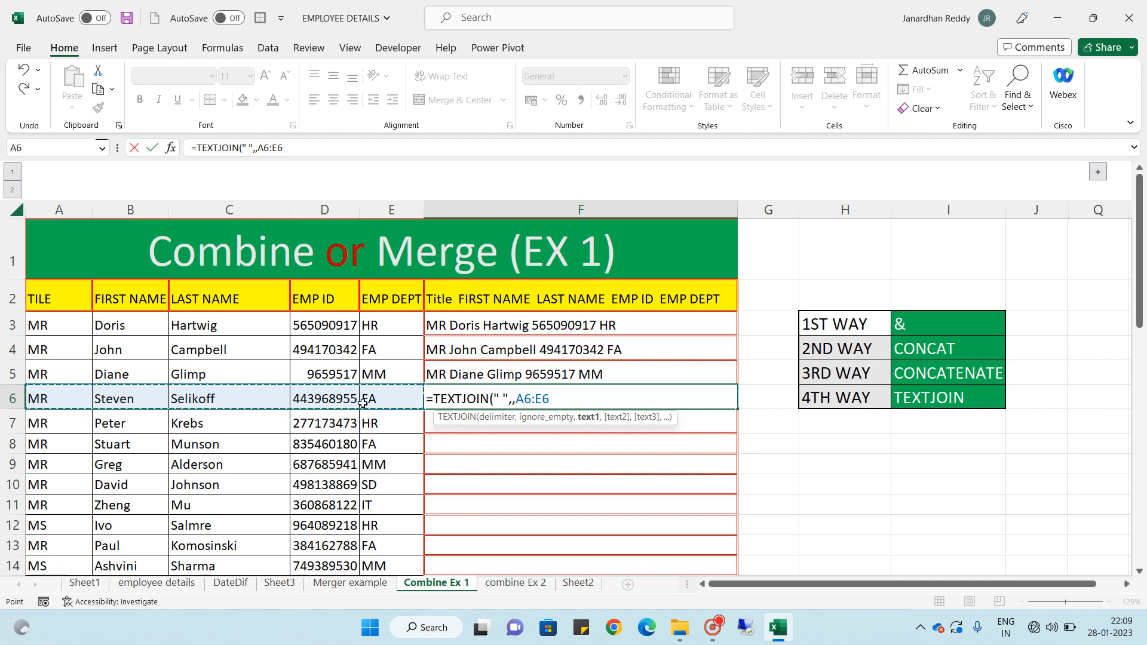
{"action": "key", "text": "Return"}
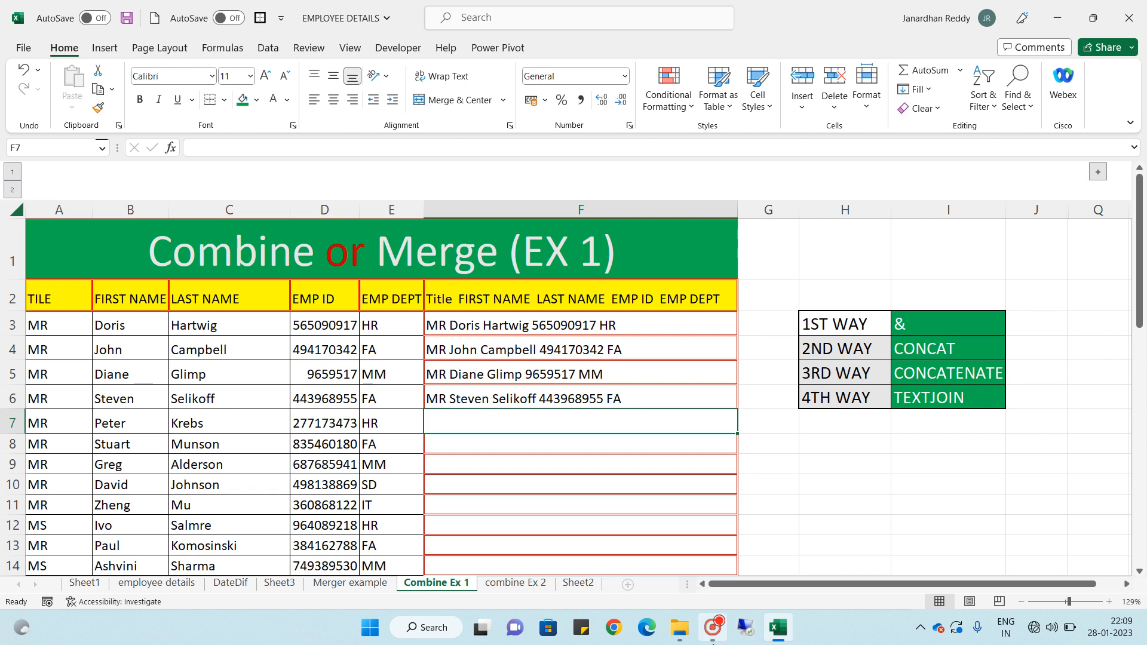
Step: Fill F6's TEXTJOIN formula down the rest of column F and check the copied formulas
{"action": "left_click", "coordinate": [636, 391]}
{"action": "double_click", "coordinate": [735, 415]}
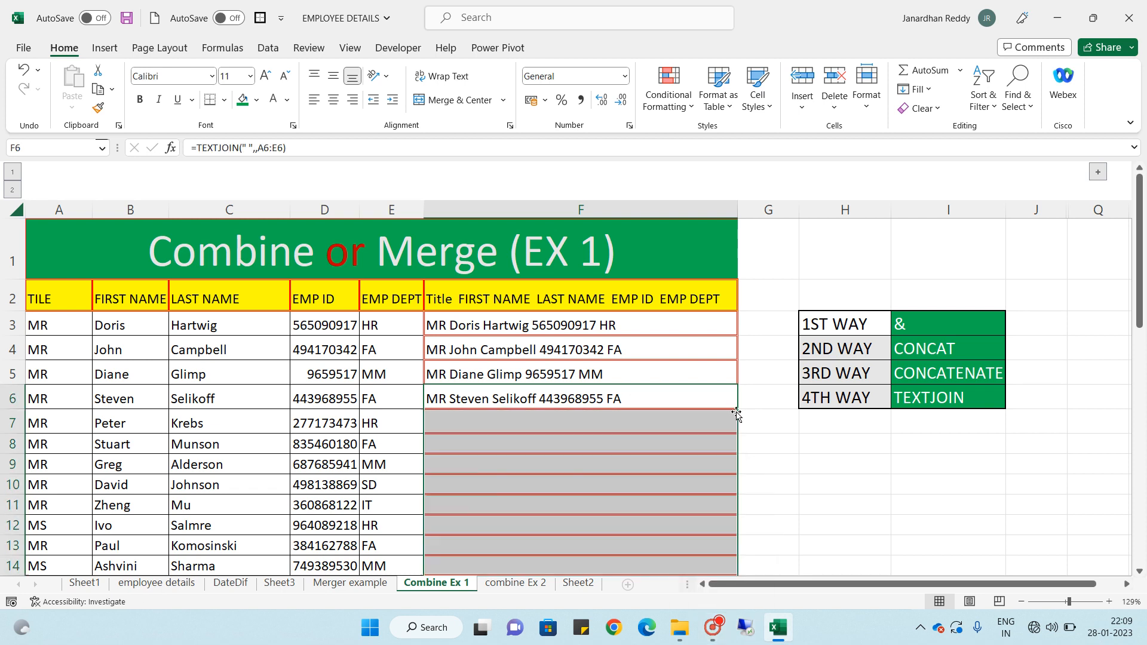
{"action": "left_click", "coordinate": [595, 434]}
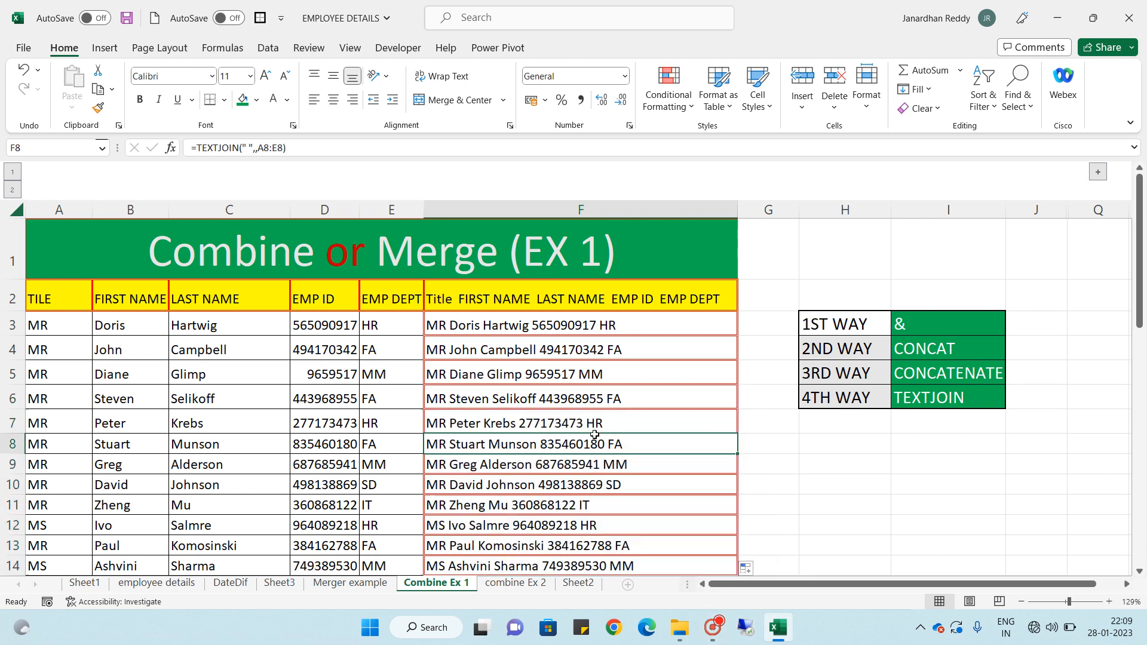
{"action": "left_click", "coordinate": [502, 399]}
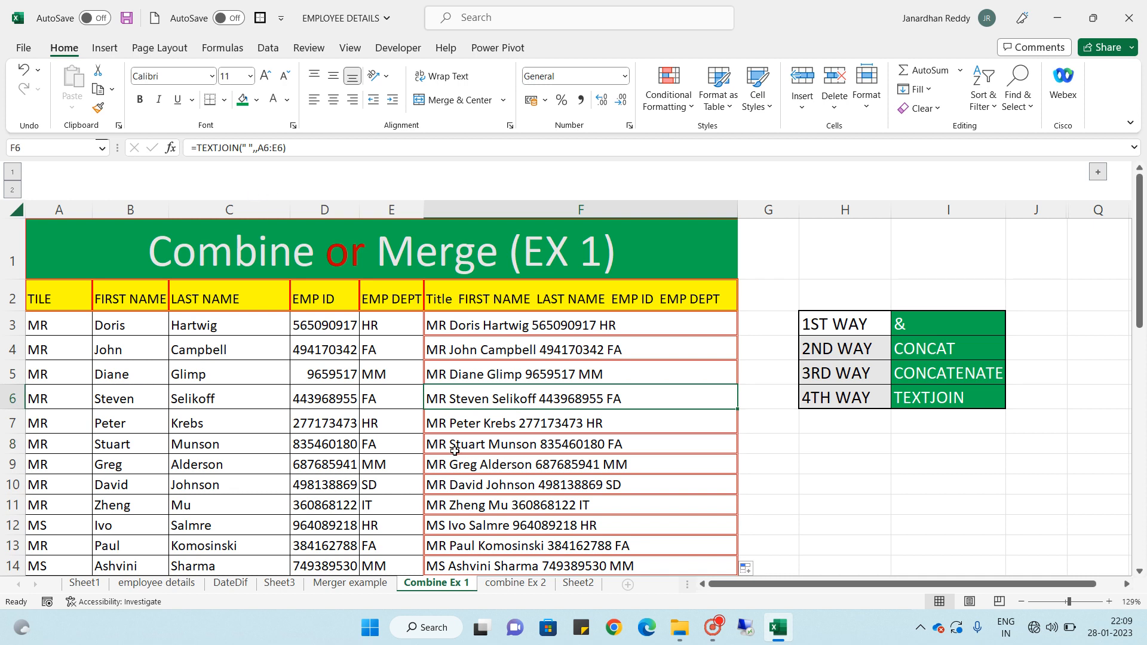
Step: Change the TEXTJOIN delimiter in F7 to " /" and fill that formula down the rest of column F
{"action": "left_click", "coordinate": [508, 424]}
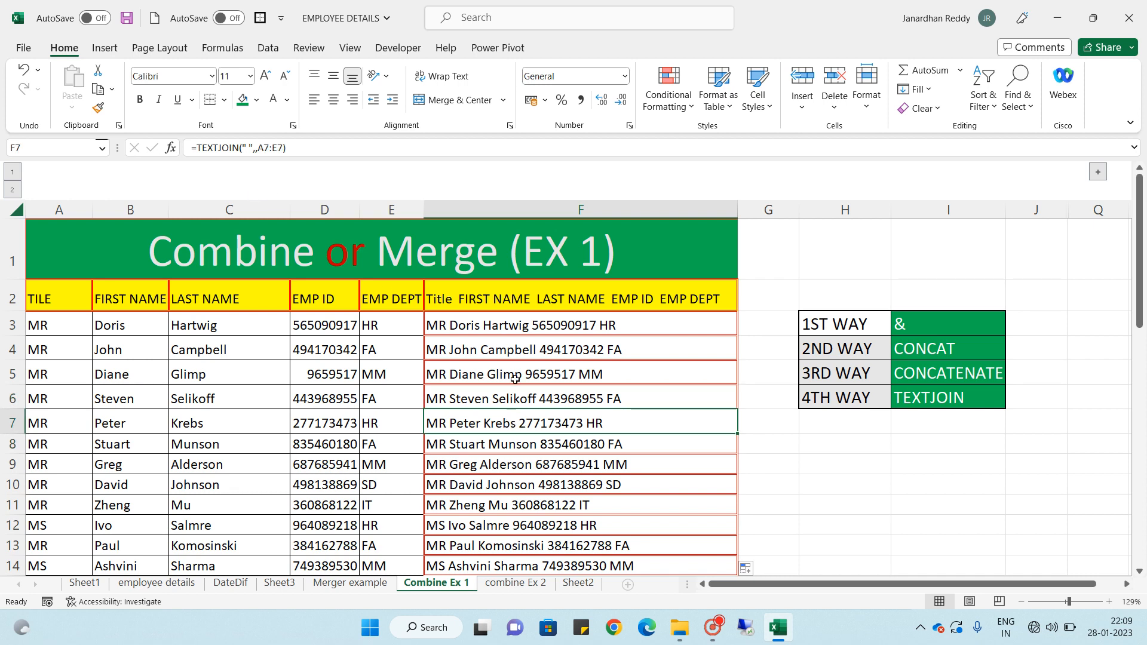
{"action": "left_click", "coordinate": [262, 148]}
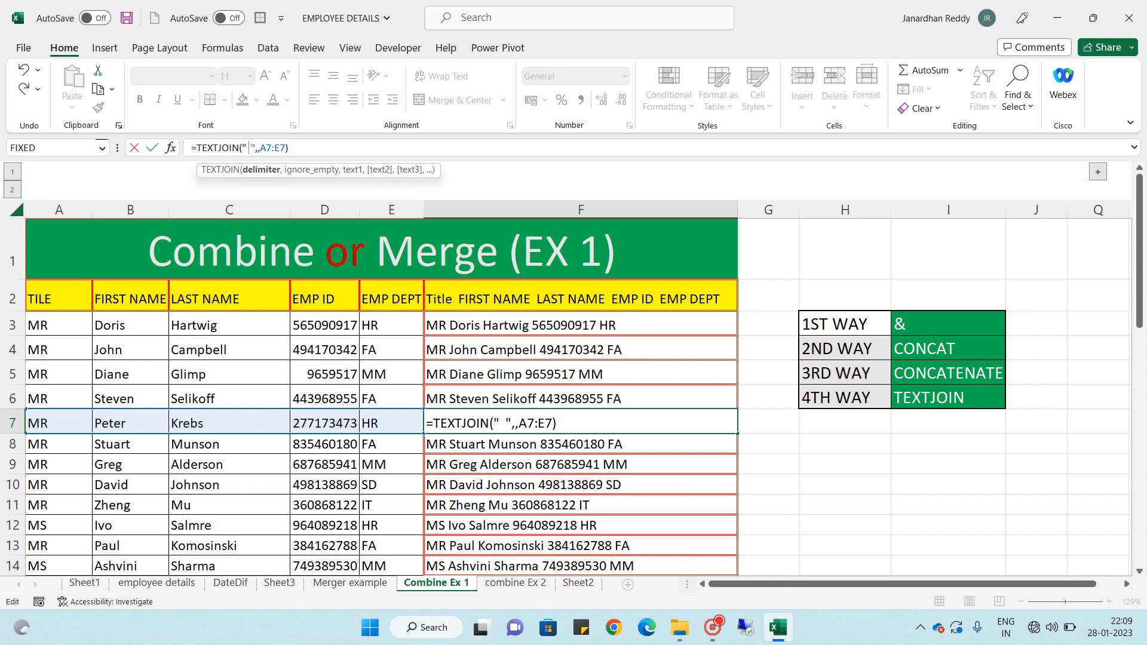
{"action": "key", "text": "BackSpace"}
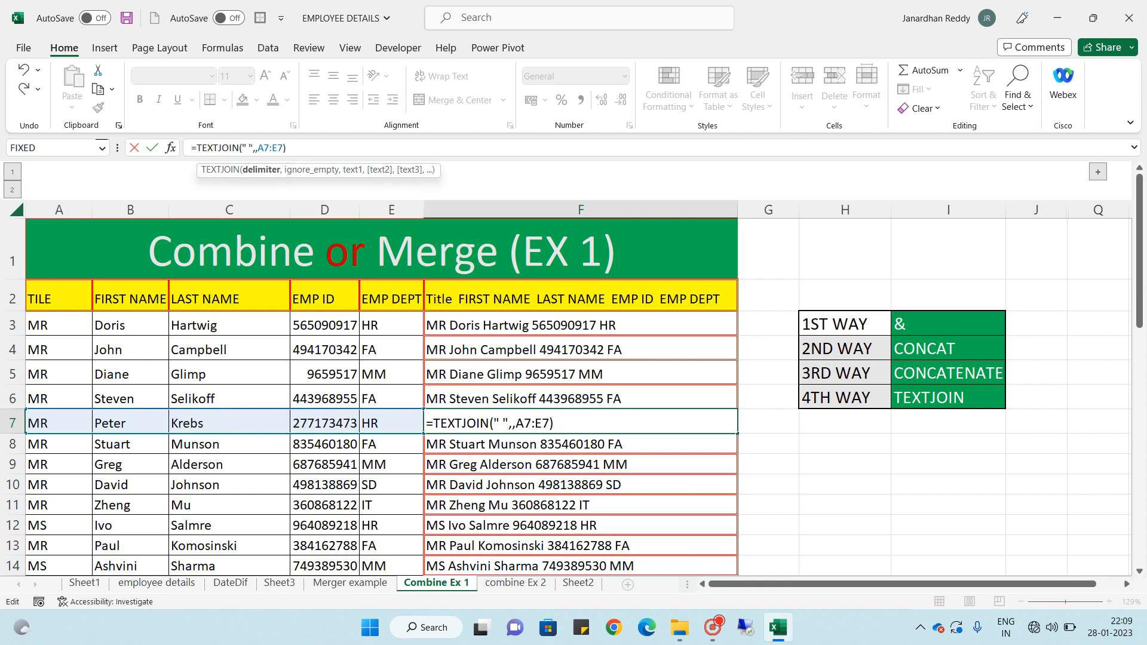
{"action": "type", "text": "/"}
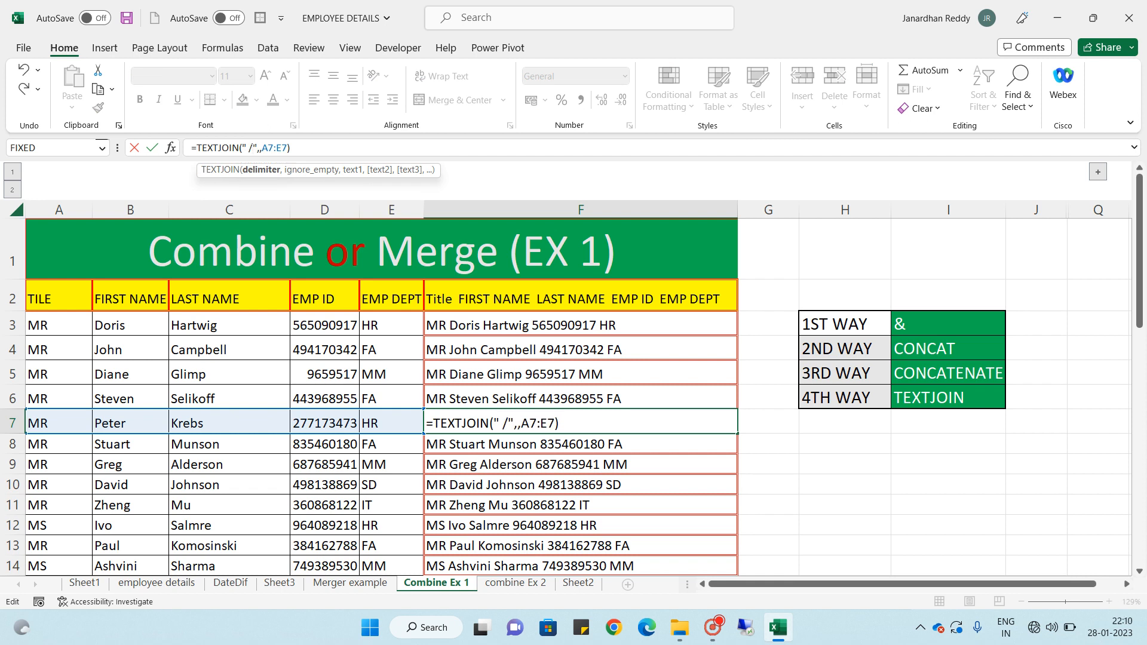
{"action": "key", "text": "Return"}
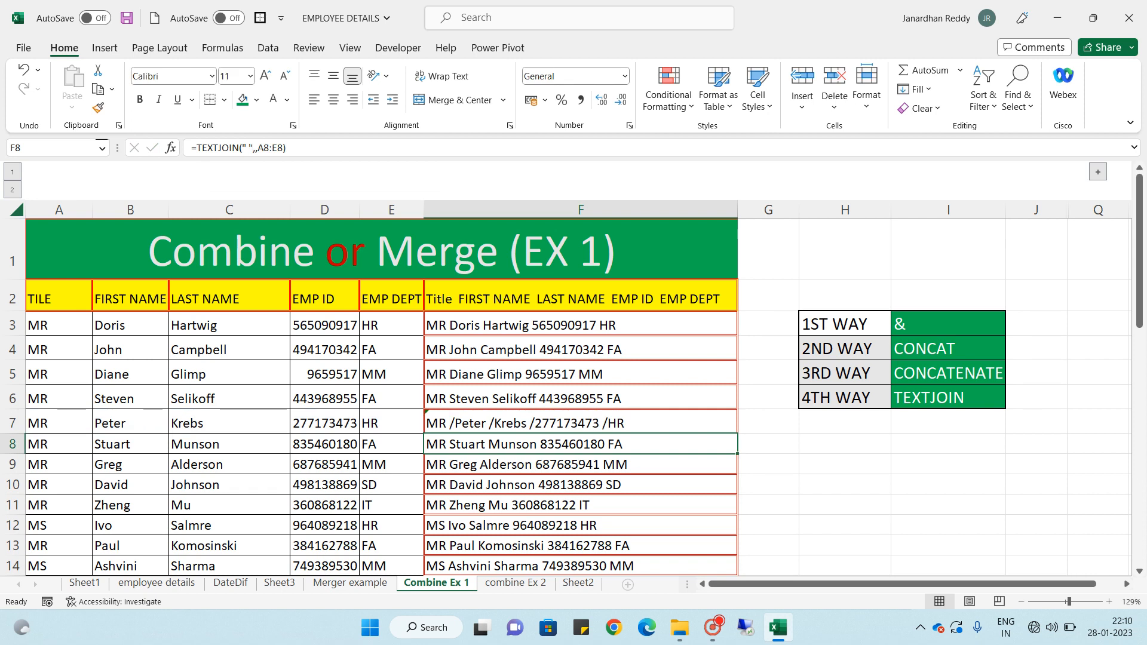
{"action": "left_click", "coordinate": [550, 418]}
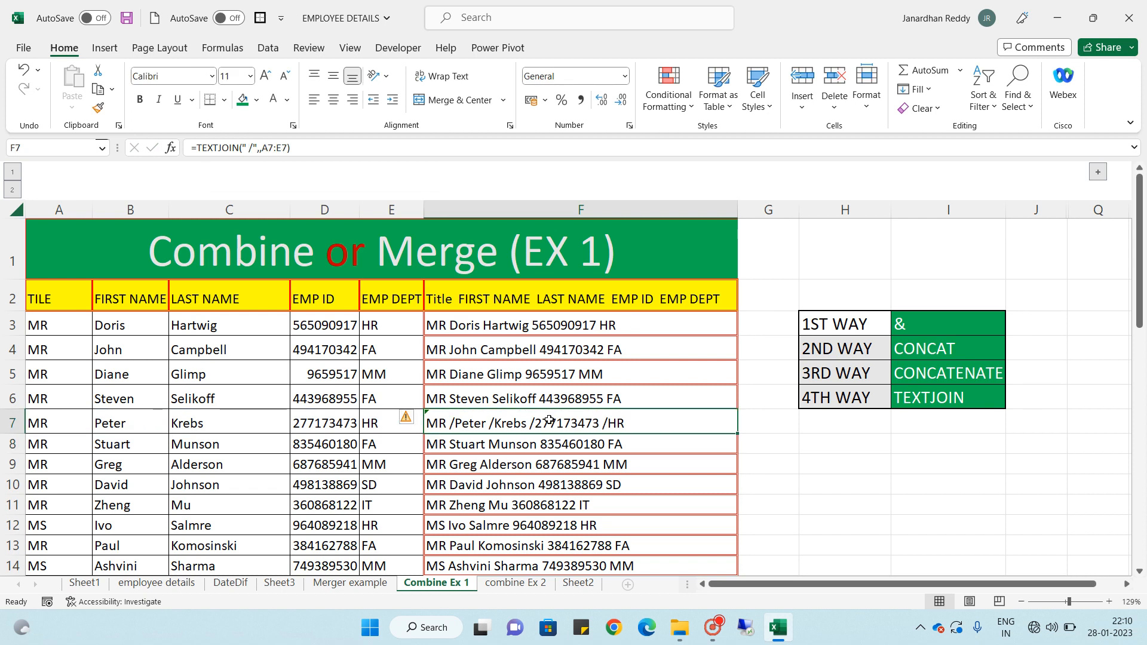
{"action": "double_click", "coordinate": [738, 434]}
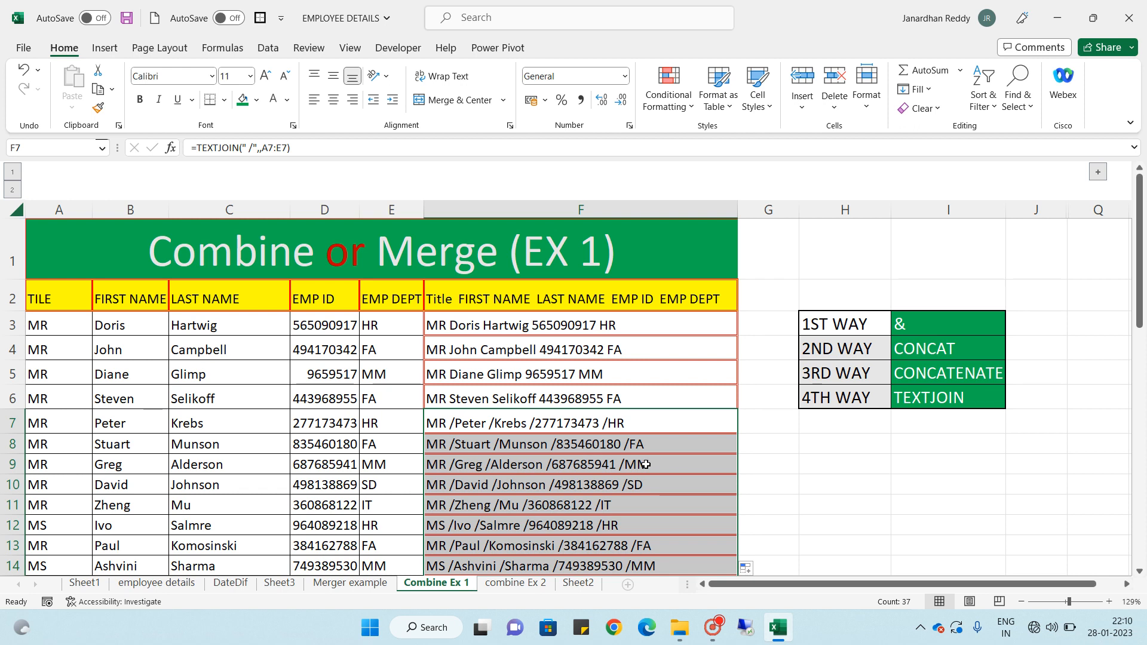
Step: Expand the collapsed column group between J and Q and select O3 in the second Combine or Merge table
{"action": "left_click", "coordinate": [871, 320]}
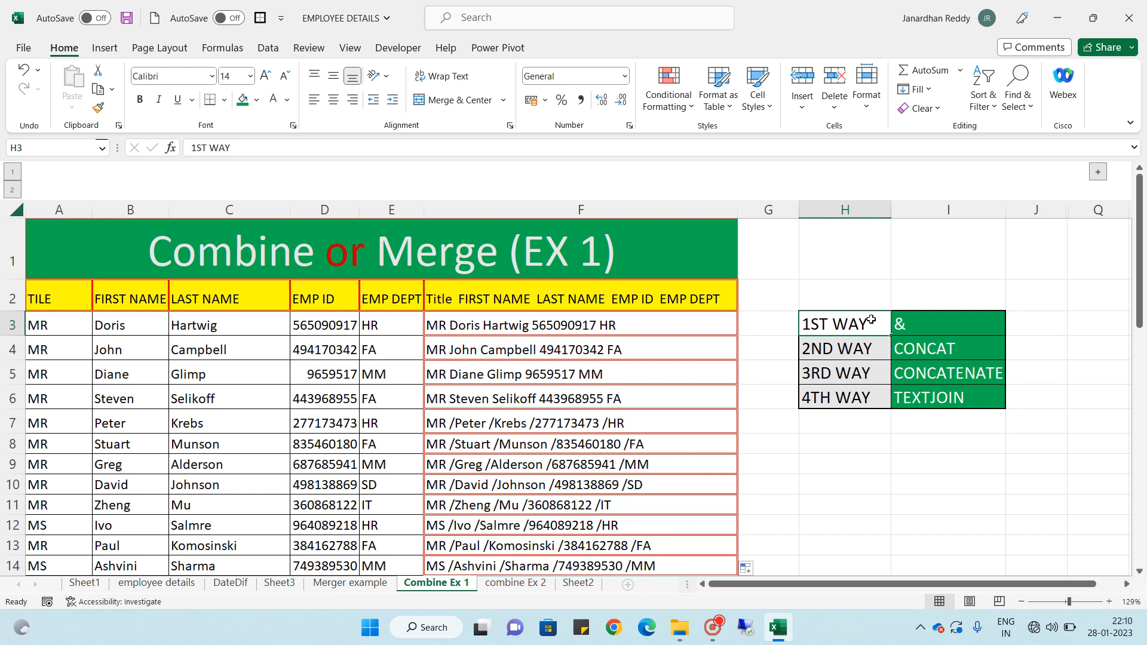
{"action": "key", "text": "Right"}
{"action": "key", "text": "Right"}
{"action": "key", "text": "Right"}
{"action": "key", "text": "Right"}
{"action": "key", "text": "Right"}
{"action": "key", "text": "Right"}
{"action": "key", "text": "Right"}
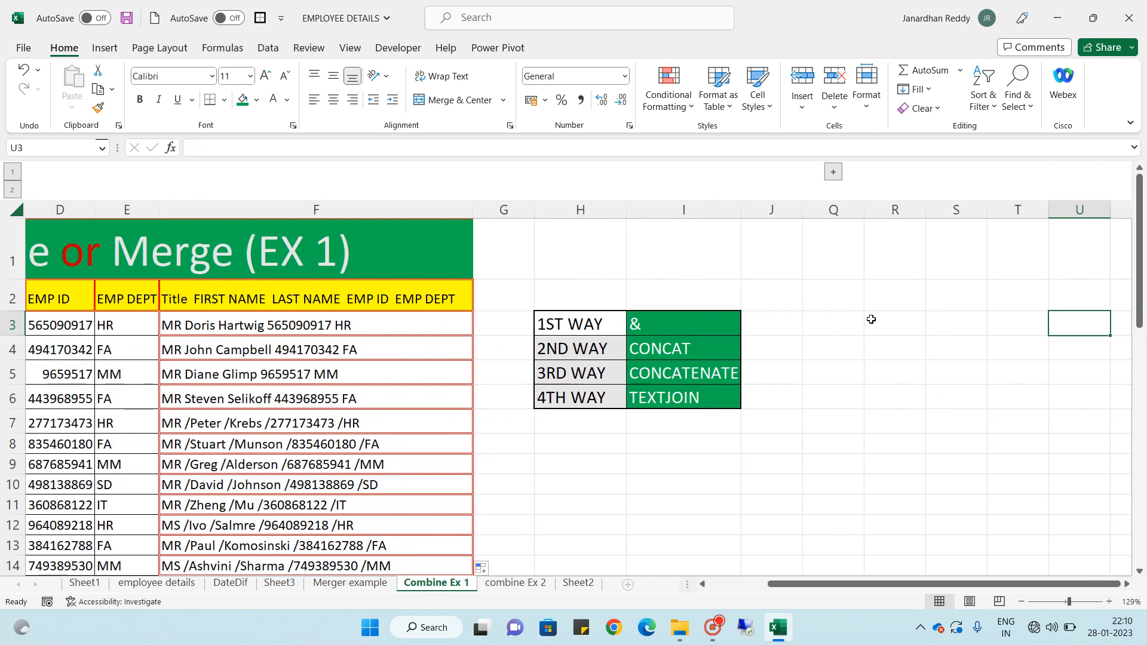
{"action": "left_click", "coordinate": [832, 171]}
{"action": "left_click", "coordinate": [832, 319]}
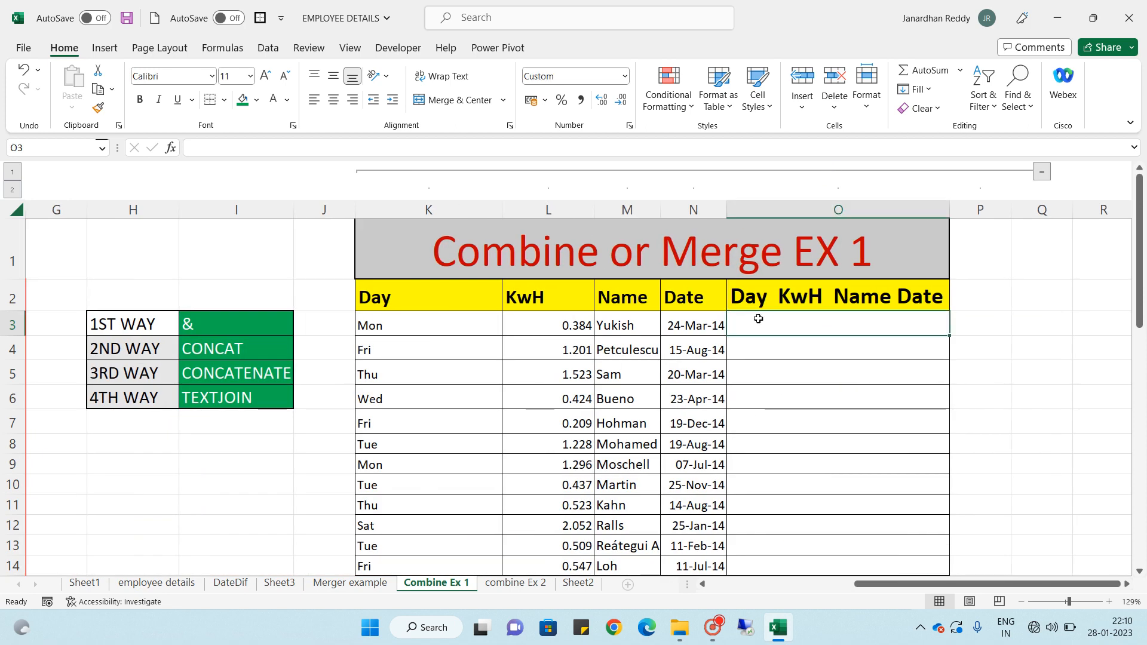
Step: Try combining day, KwH, name and date in O3 with =TEXTJOIN(" ",,K3:N3), and clear the cell
{"action": "type", "text": "="}
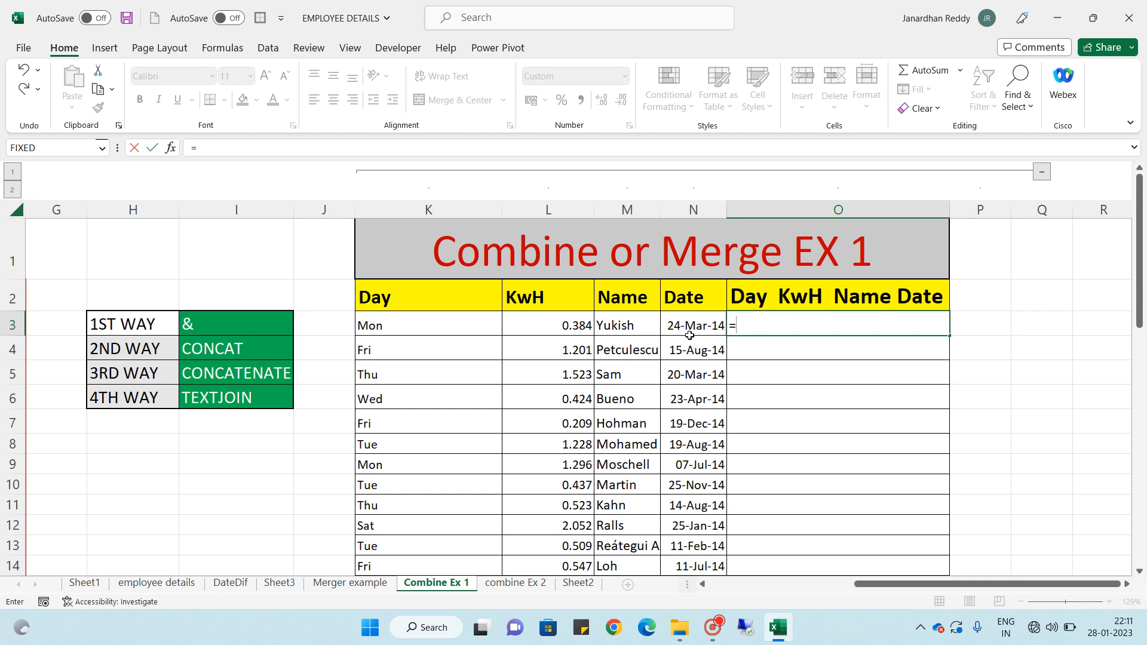
{"action": "type", "text": "TEXT"}
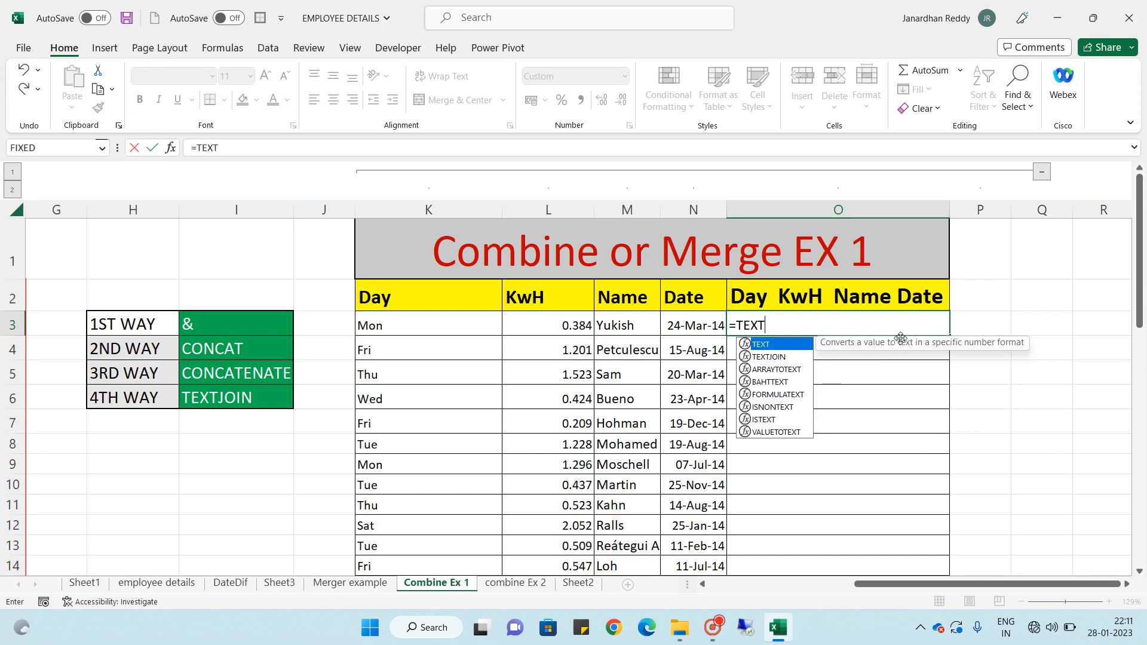
{"action": "key", "text": "Down"}
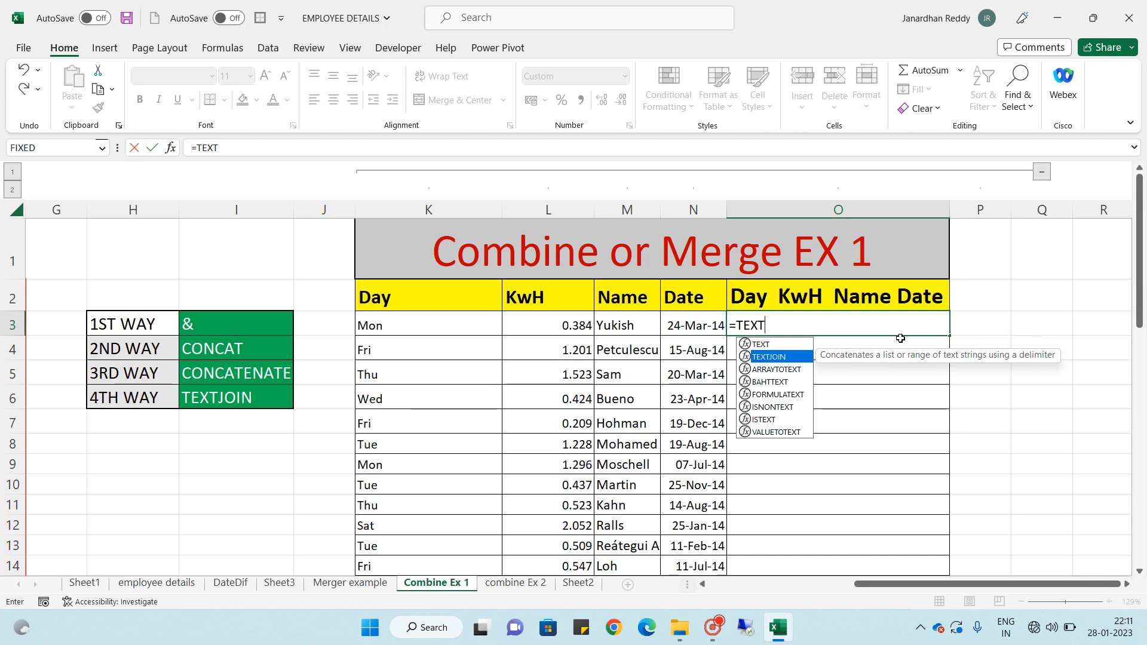
{"action": "key", "text": "Tab"}
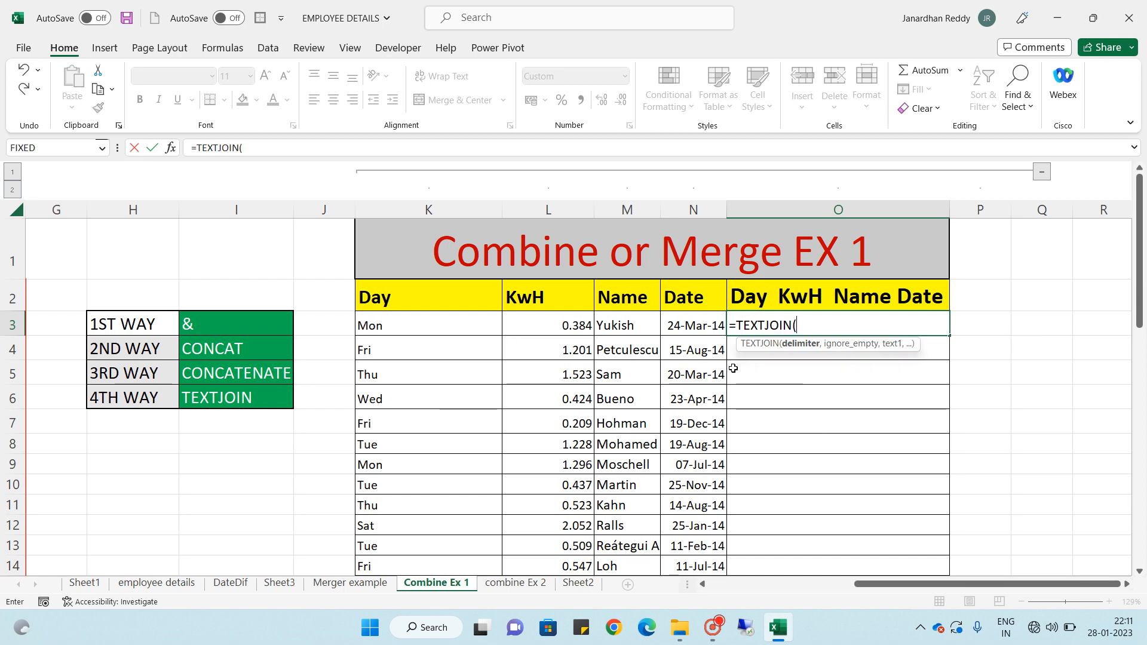
{"action": "type", "text": "\" \",,"}
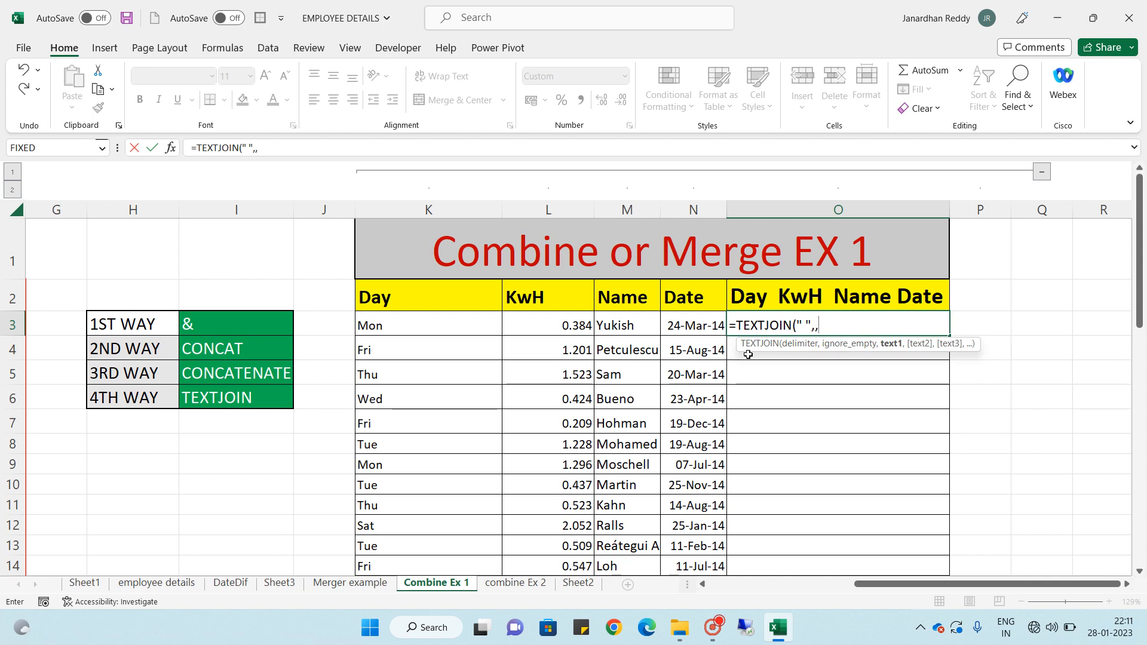
{"action": "left_click", "coordinate": [412, 327]}
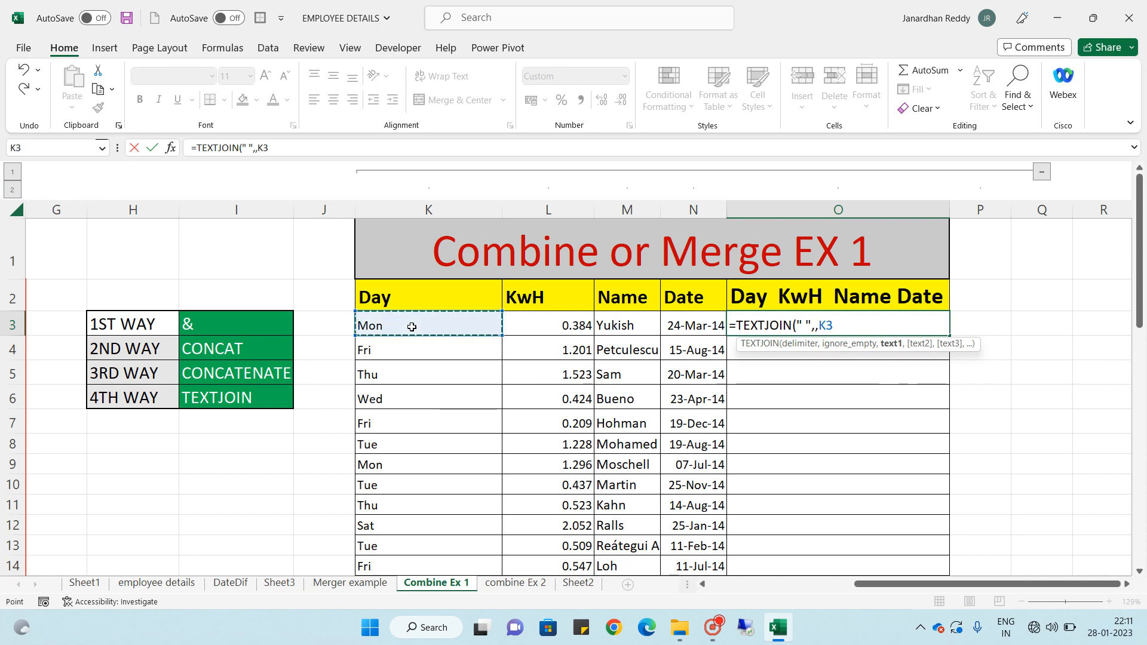
{"action": "key", "text": "shift+Right"}
{"action": "key", "text": "shift+Right"}
{"action": "key", "text": "shift+Right"}
{"action": "key", "text": "Return"}
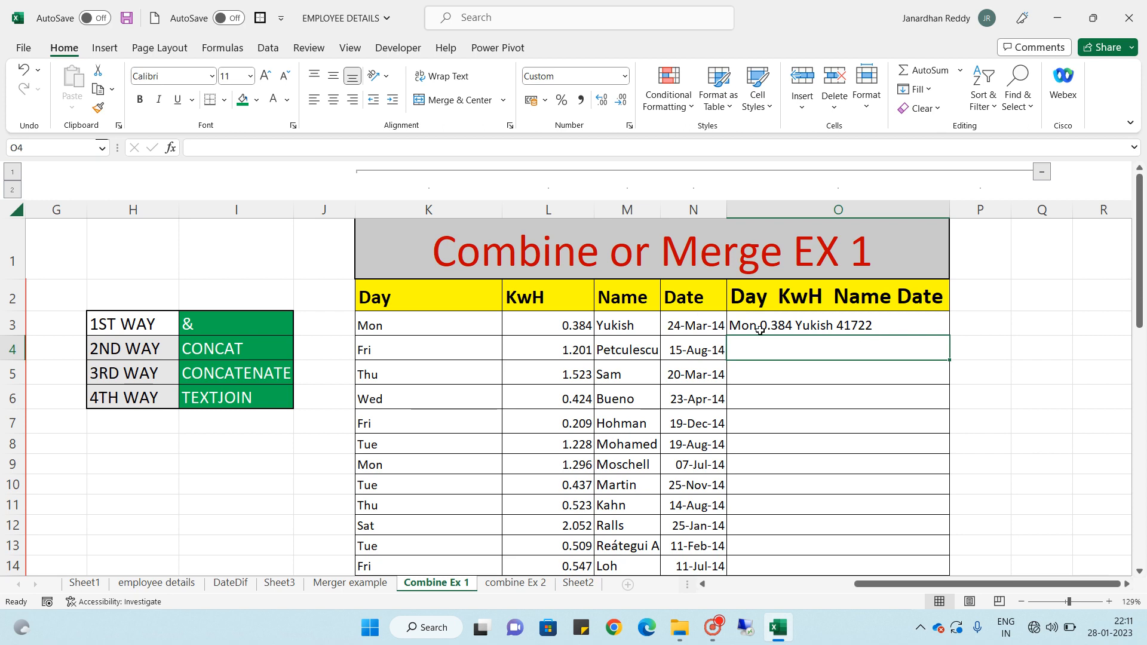
{"action": "left_click", "coordinate": [859, 326]}
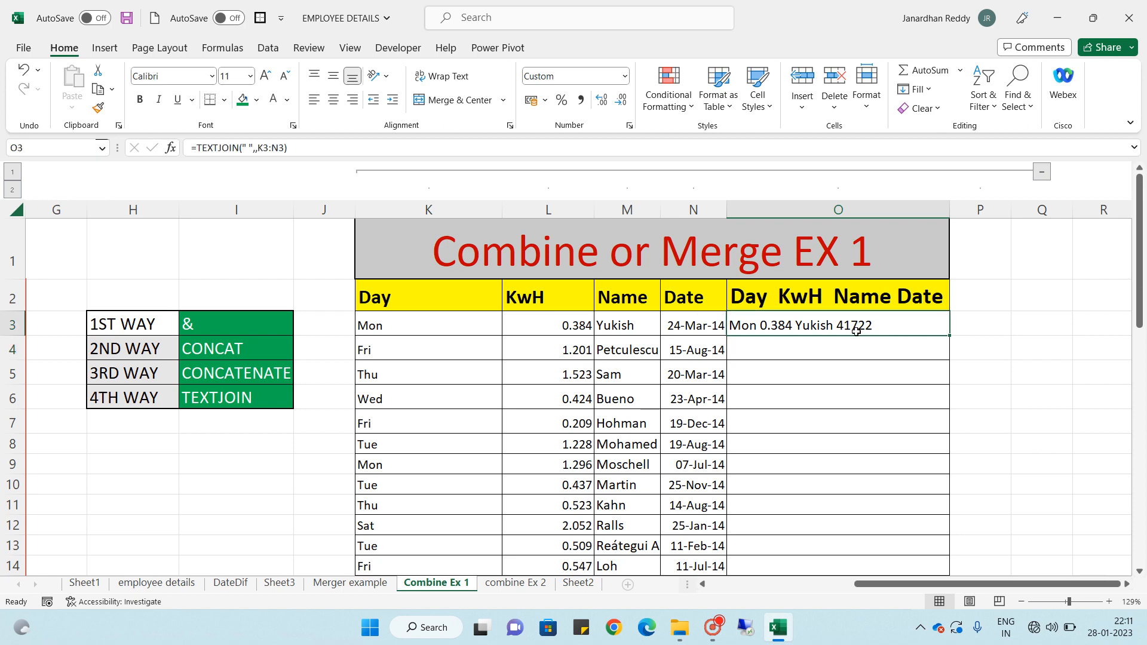
{"action": "key", "text": "Delete"}
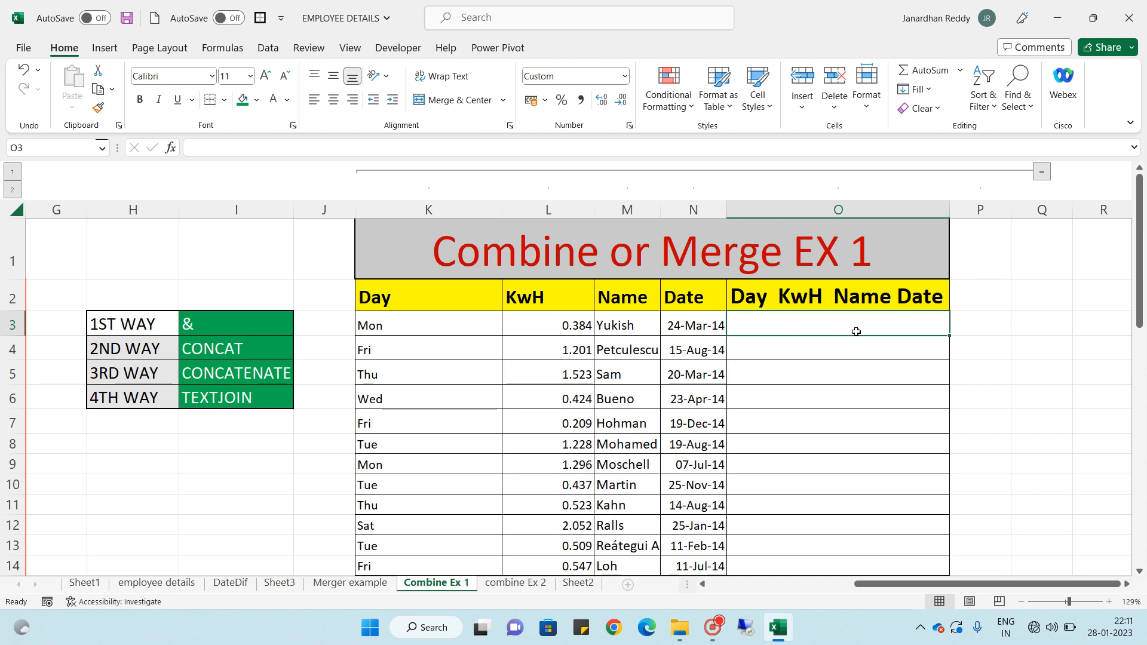
Step: Start a TEXTJOIN formula in O3 with a " " delimiter, an empty ignore_empty argument and K3:M3 as the first text argument
{"action": "type", "text": "=TE"}
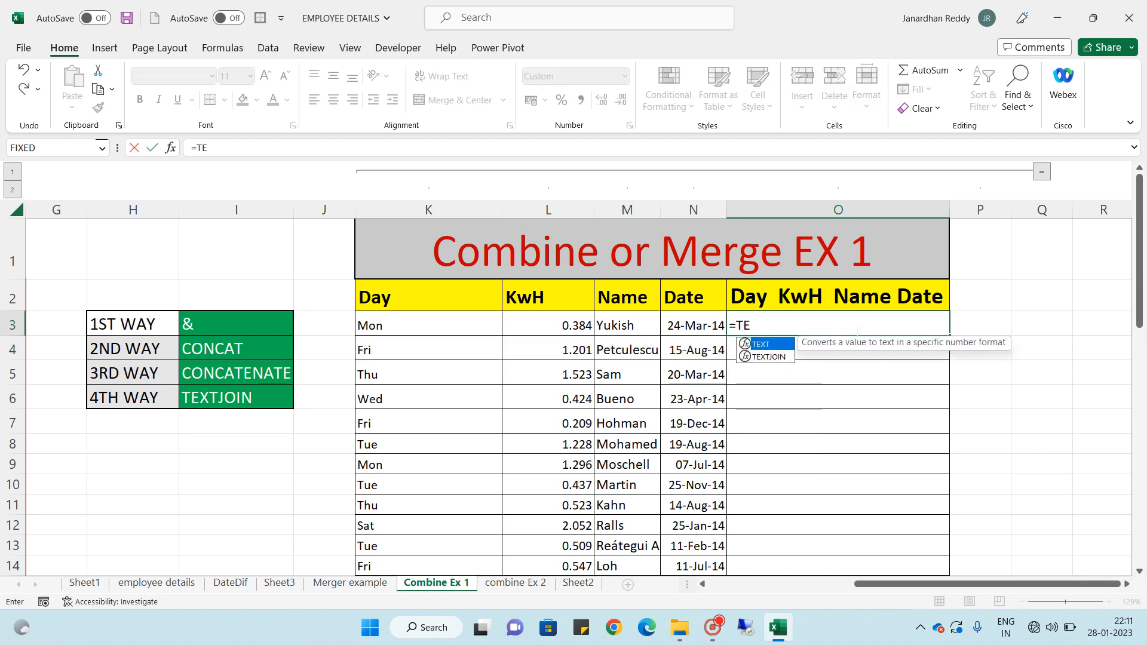
{"action": "key", "text": "Down"}
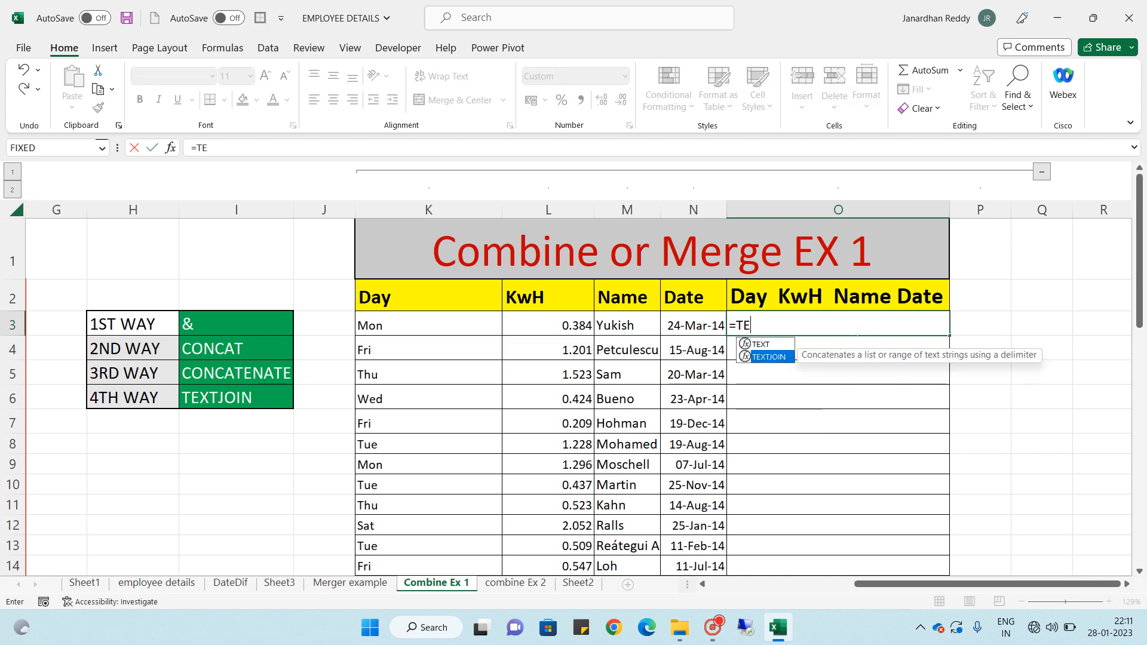
{"action": "key", "text": "Tab"}
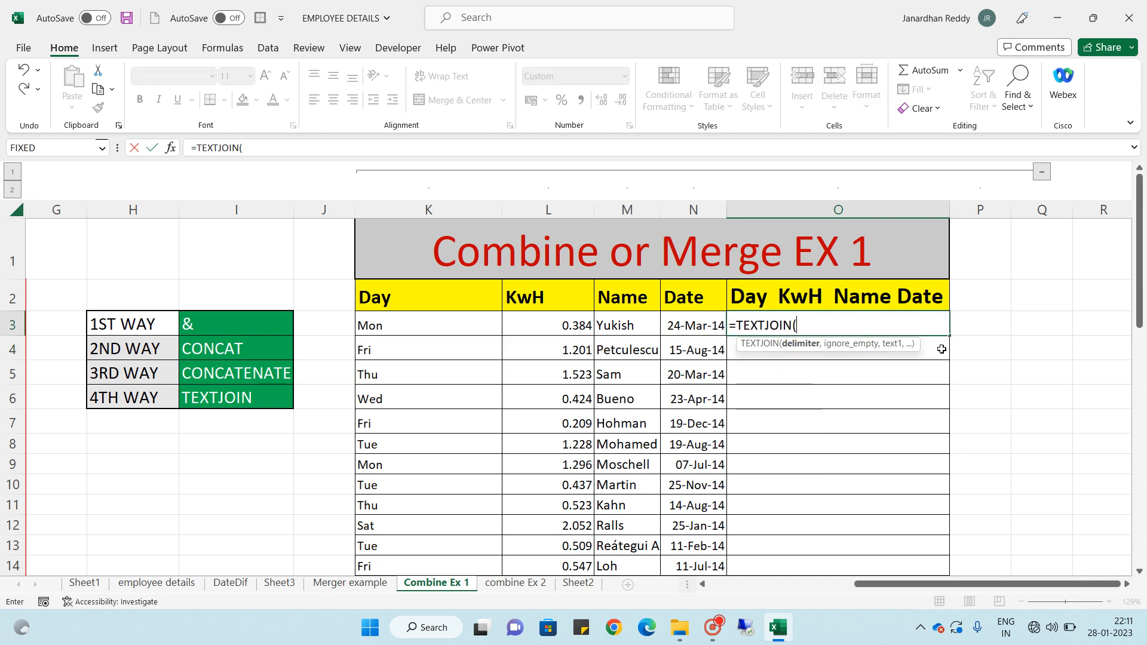
{"action": "type", "text": "\" \",,"}
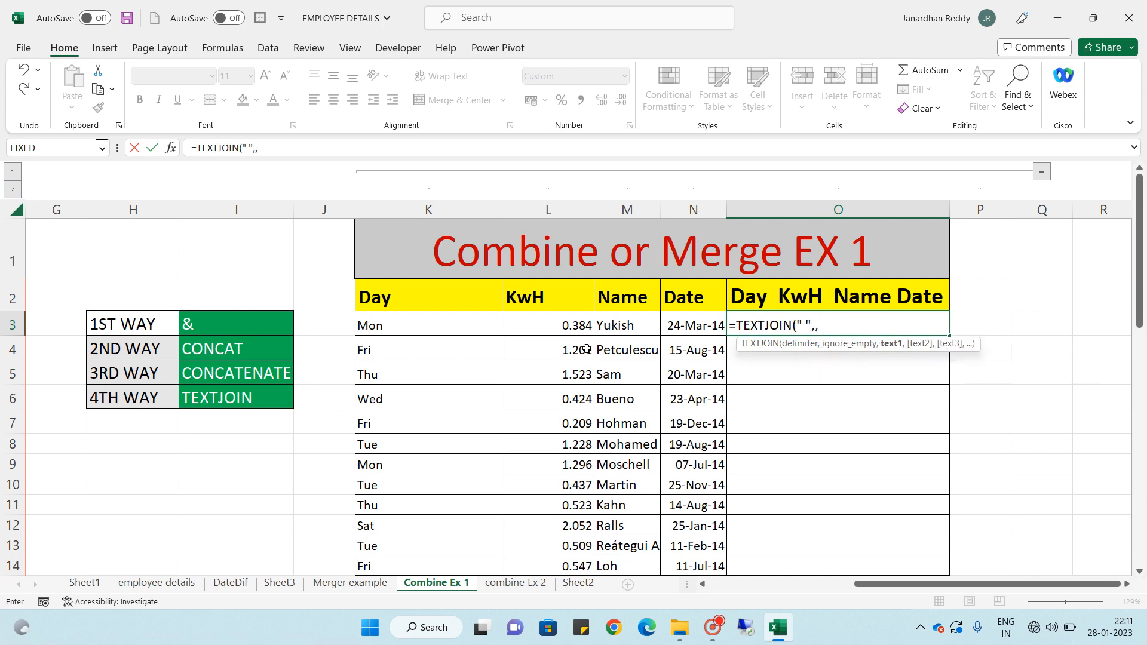
{"action": "left_click", "coordinate": [404, 327]}
{"action": "key", "text": "shift+Right"}
{"action": "key", "text": "shift+Right"}
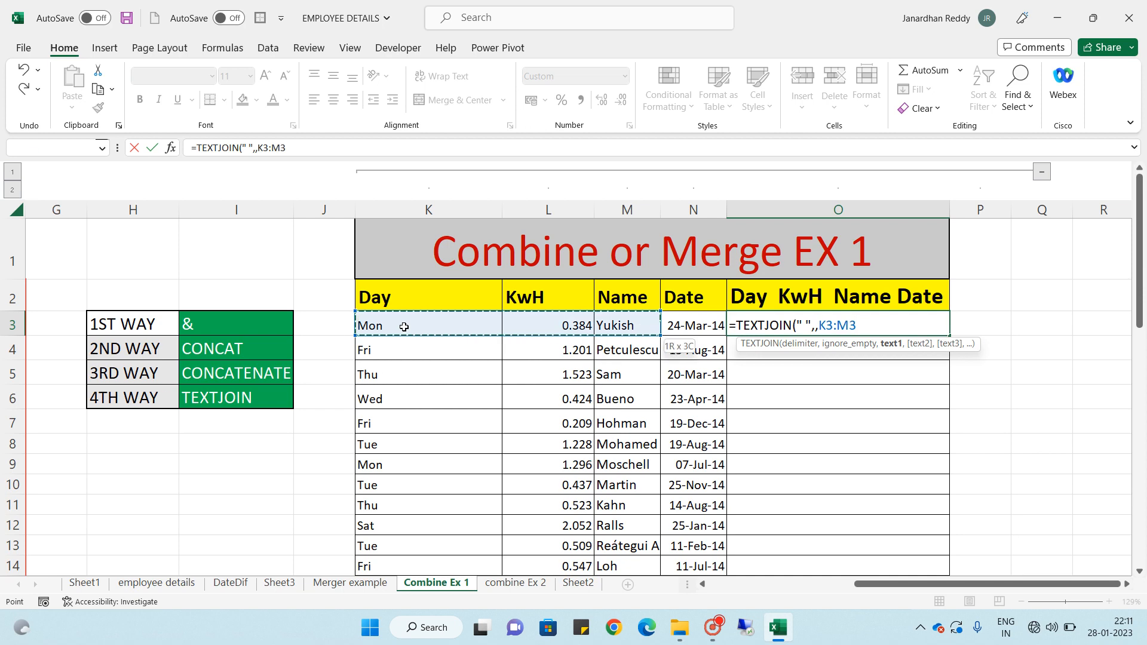
{"action": "type", "text": ","}
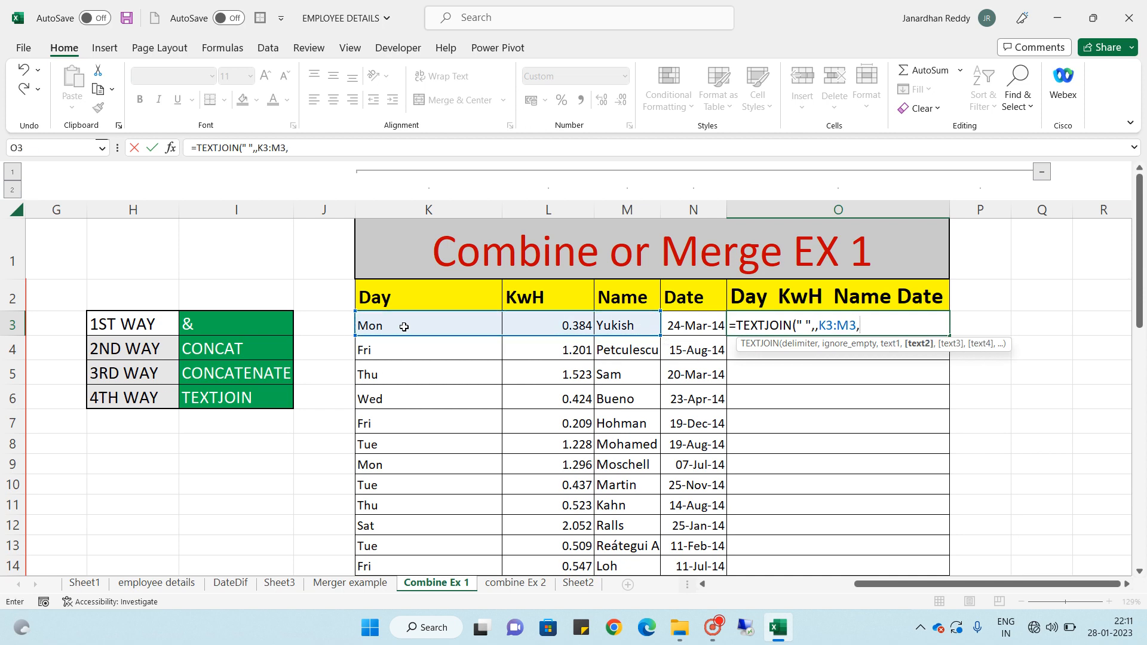
Step: Add a TEXT function for the date in N3 with format DD-MM-YYYY to O3's formula and try to enter it
{"action": "type", "text": "TEXT("}
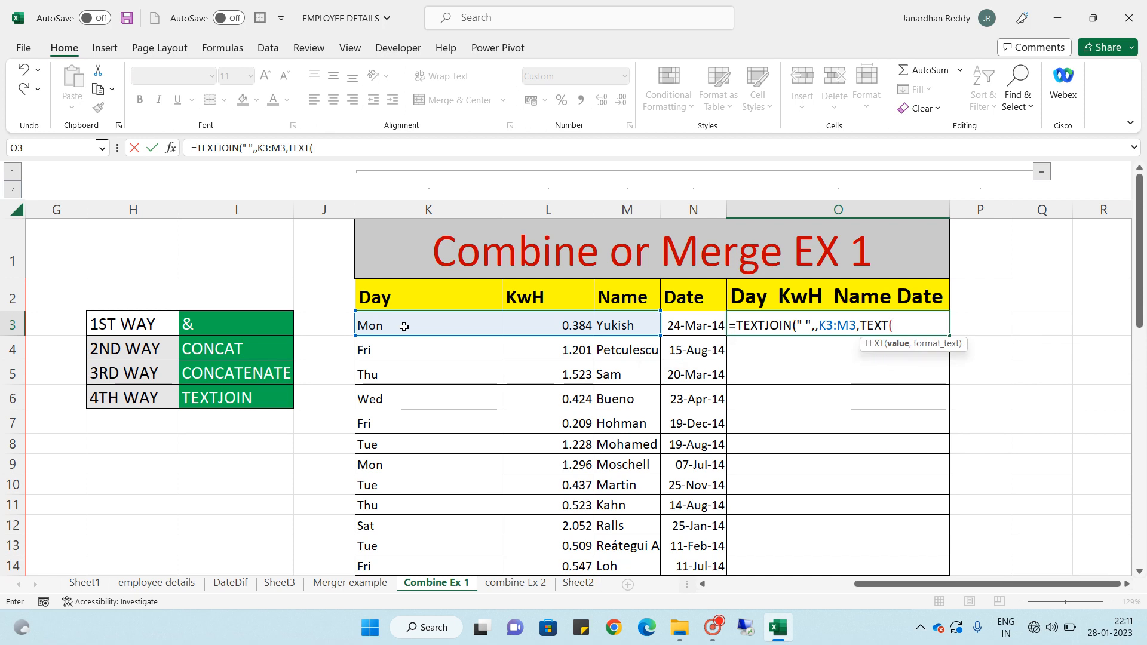
{"action": "left_click", "coordinate": [679, 325]}
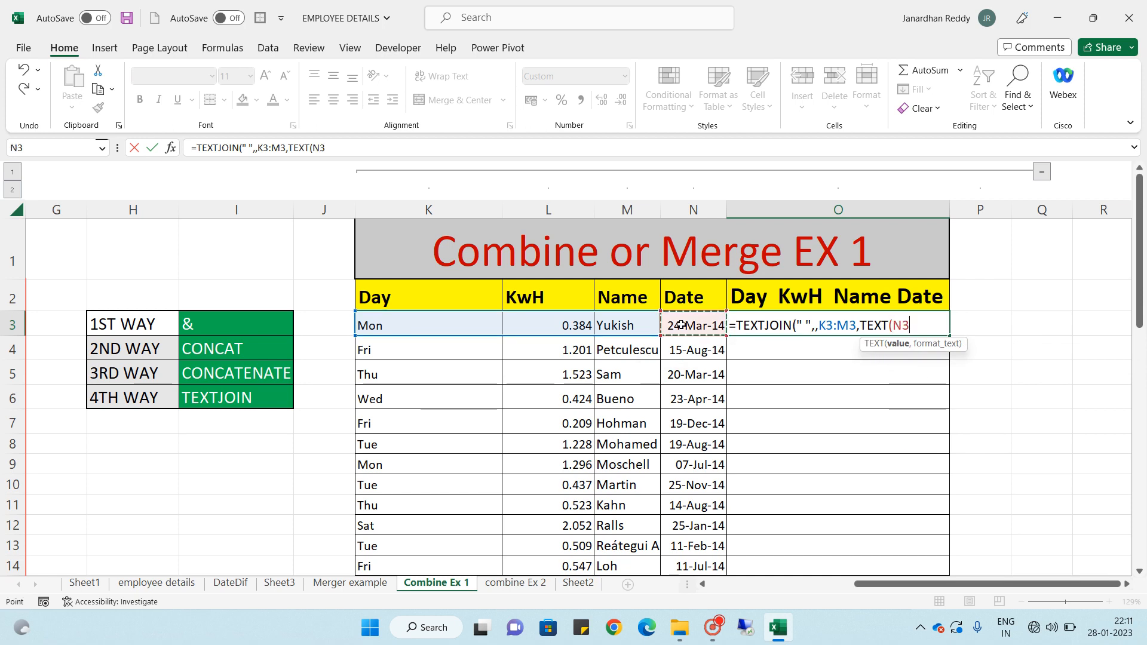
{"action": "type", "text": ",\""}
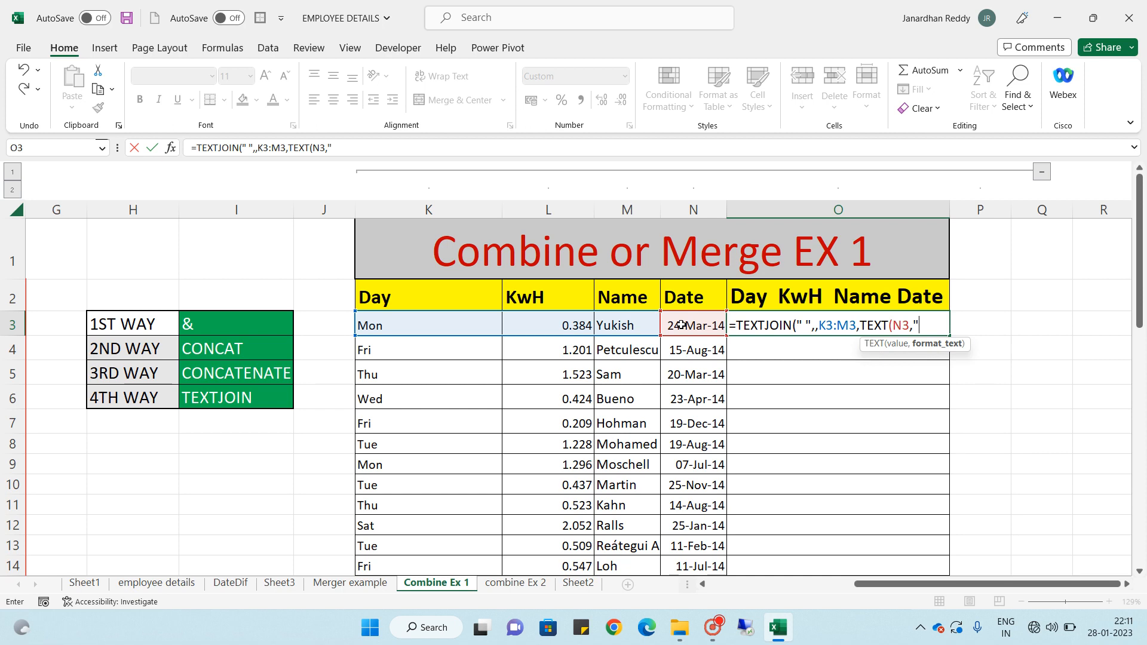
{"action": "type", "text": "DD"}
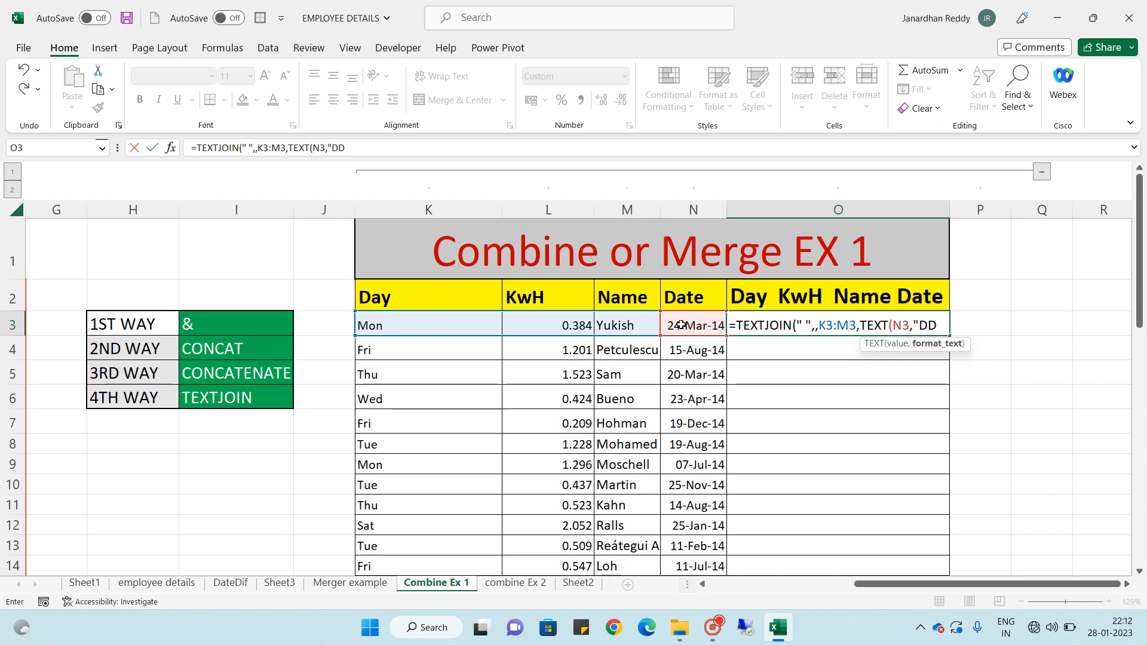
{"action": "type", "text": "/"}
{"action": "key", "text": "BackSpace"}
{"action": "type", "text": "-MM-YYYY"}
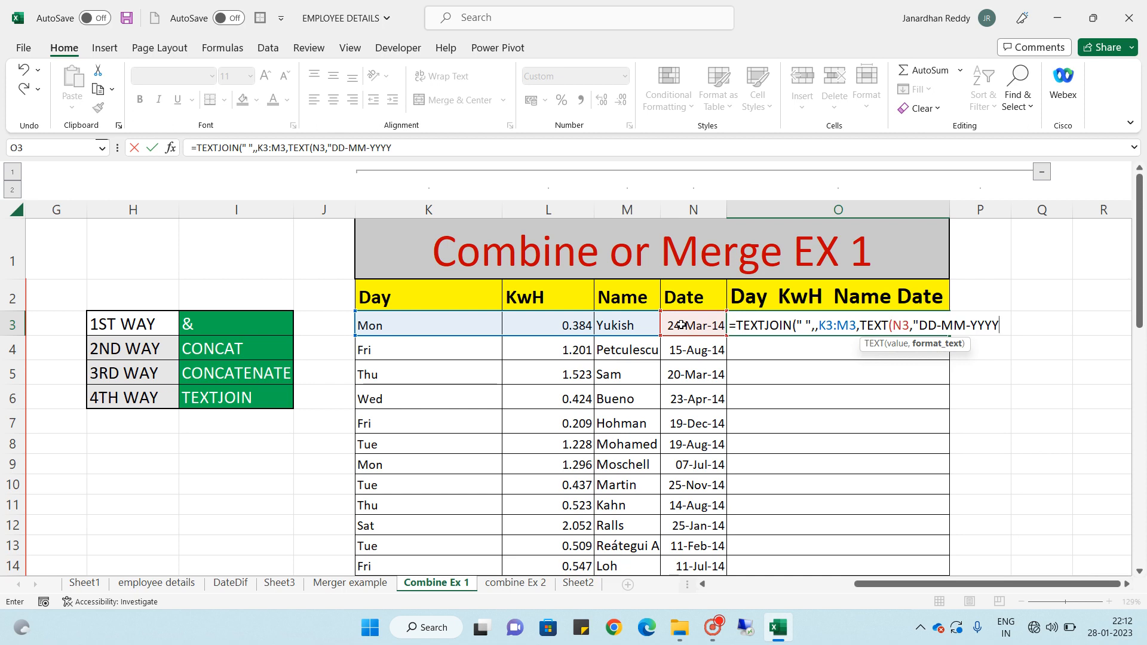
{"action": "type", "text": ")"}
{"action": "key", "text": "Return"}
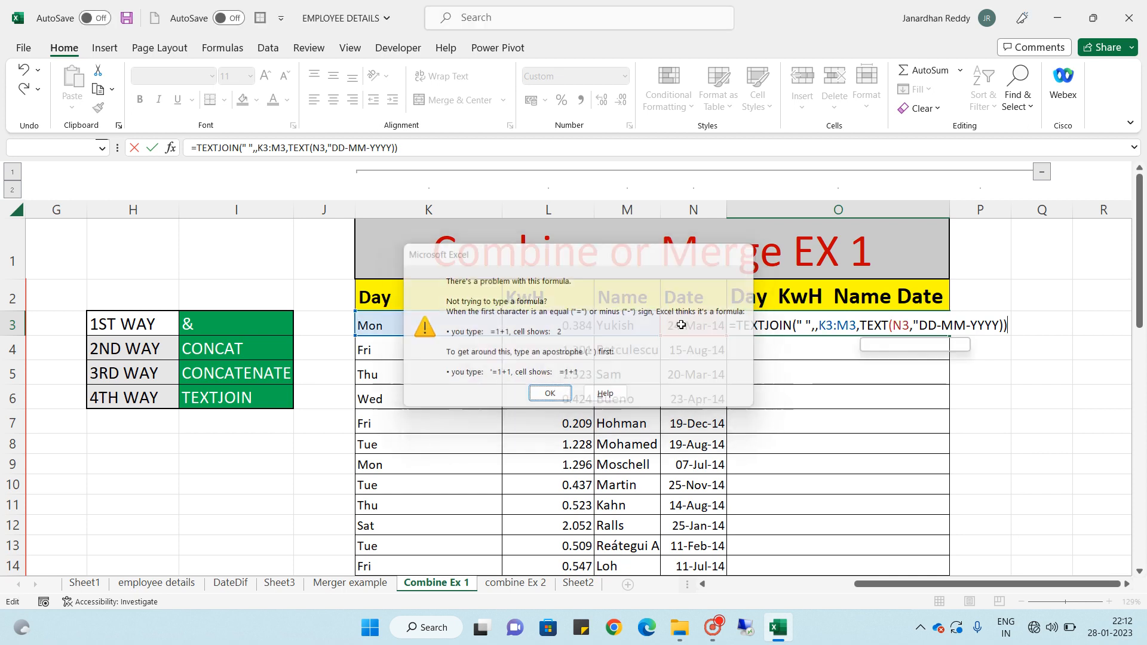
Step: Add the missing closing quote and brackets so that O3 contains =TEXTJOIN(" ",,K3:M3,TEXT(N3,"DD-MM-YYYY"))
{"action": "key", "text": "Return"}
{"action": "left_click", "coordinate": [441, 148]}
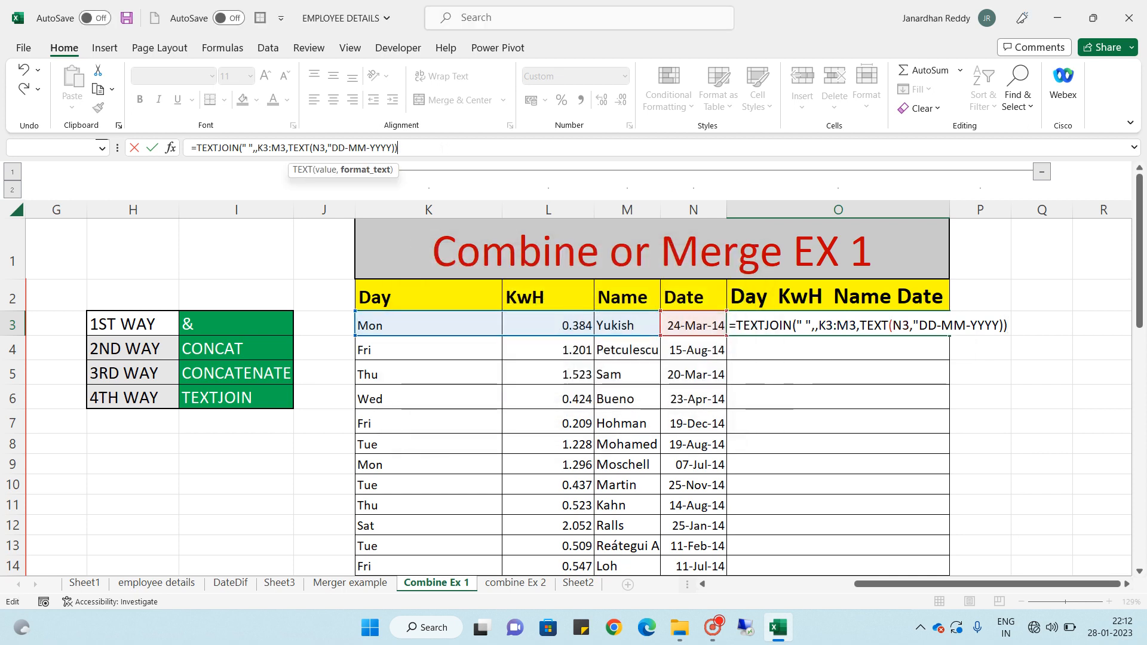
{"action": "key", "text": "BackSpace"}
{"action": "key", "text": "Return"}
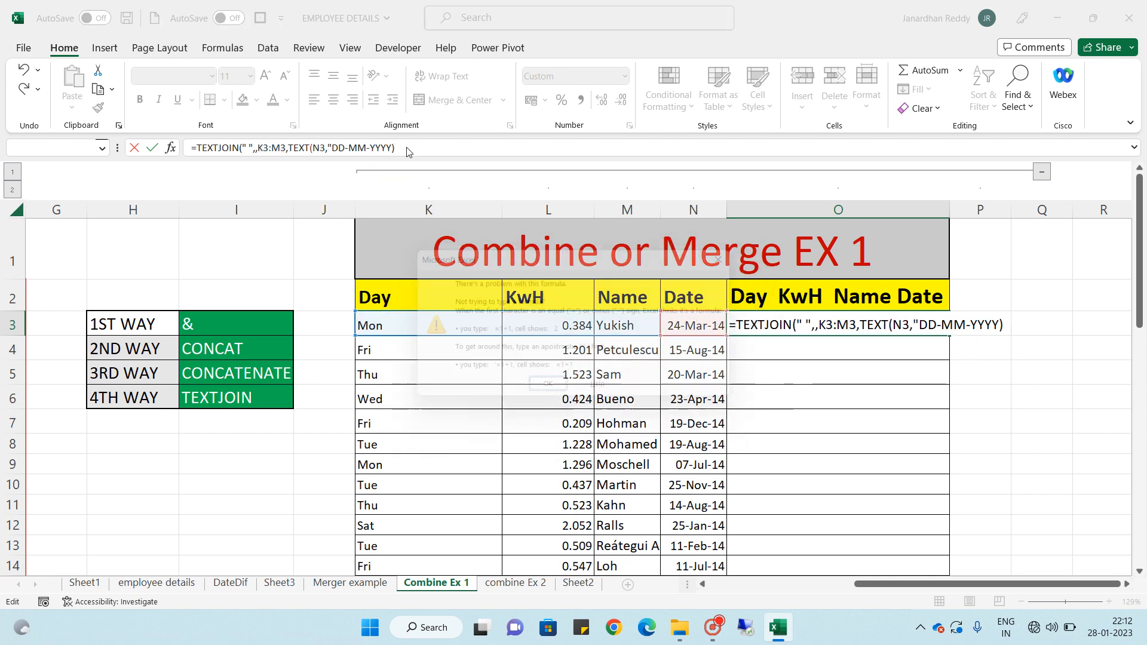
{"action": "key", "text": "Return"}
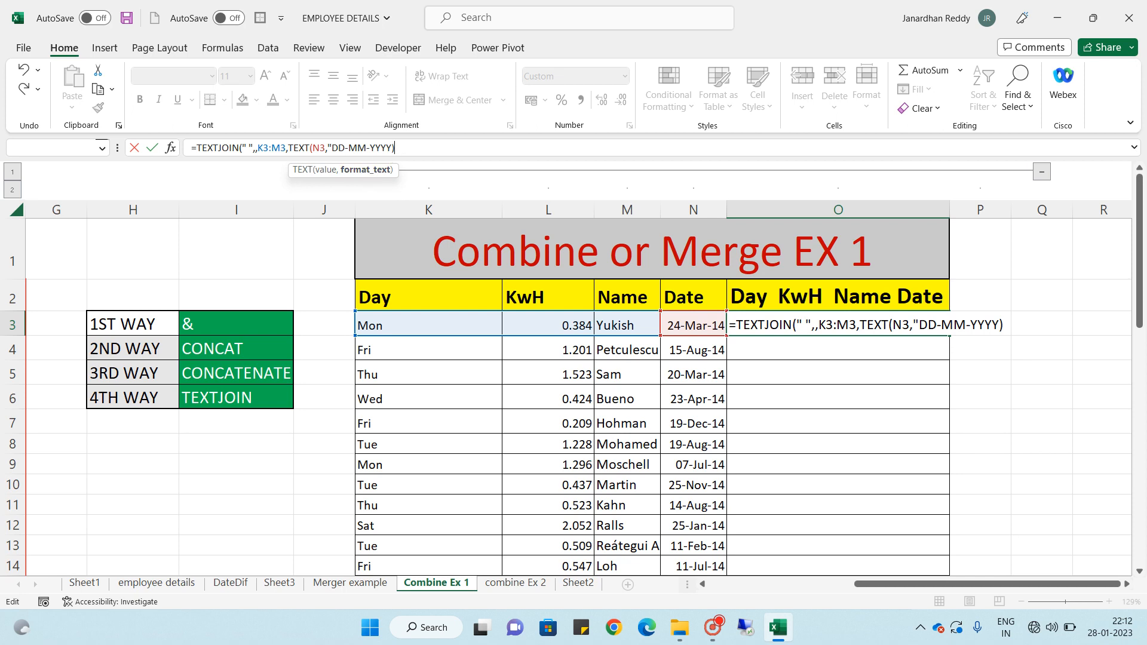
{"action": "type", "text": "\""}
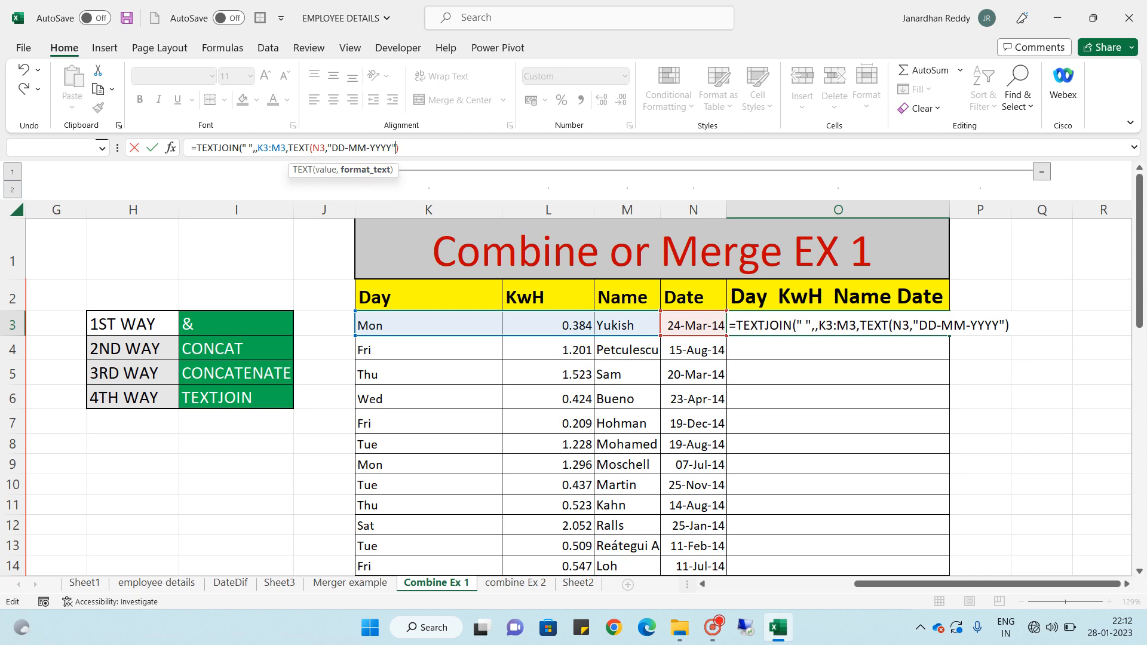
{"action": "key", "text": "Return"}
{"action": "key", "text": "Return"}
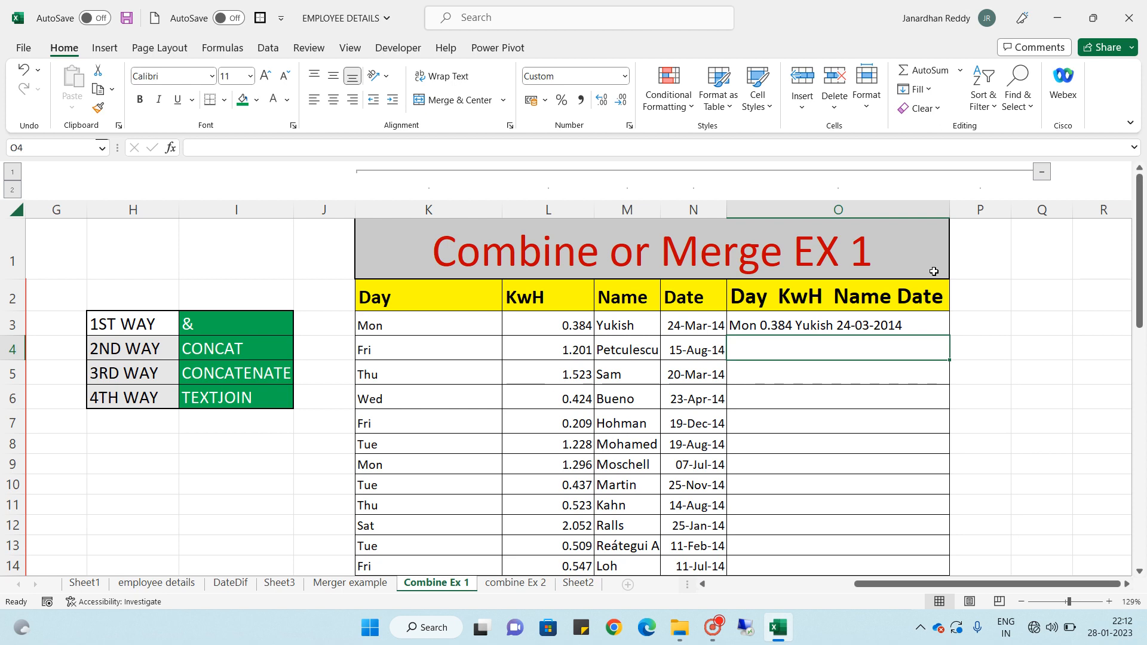
Step: Review O3's formula, fill it down the rest of column O and compare its date with N3
{"action": "key", "text": "Up"}
{"action": "left_click", "coordinate": [426, 150]}
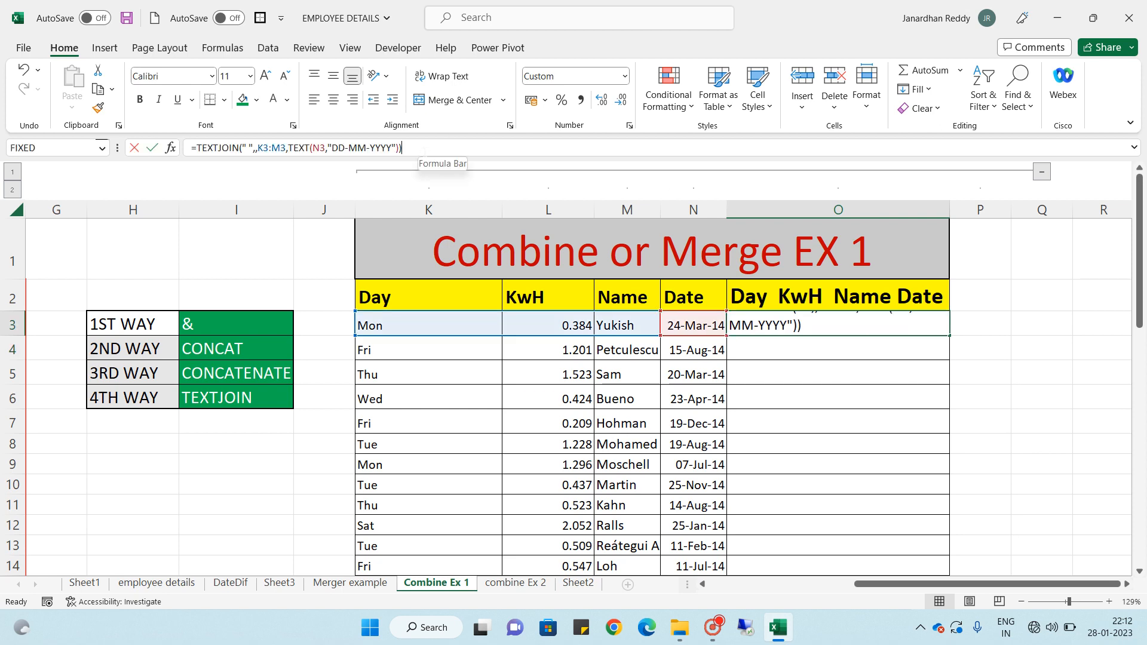
{"action": "left_click", "coordinate": [850, 423]}
{"action": "left_click", "coordinate": [792, 327]}
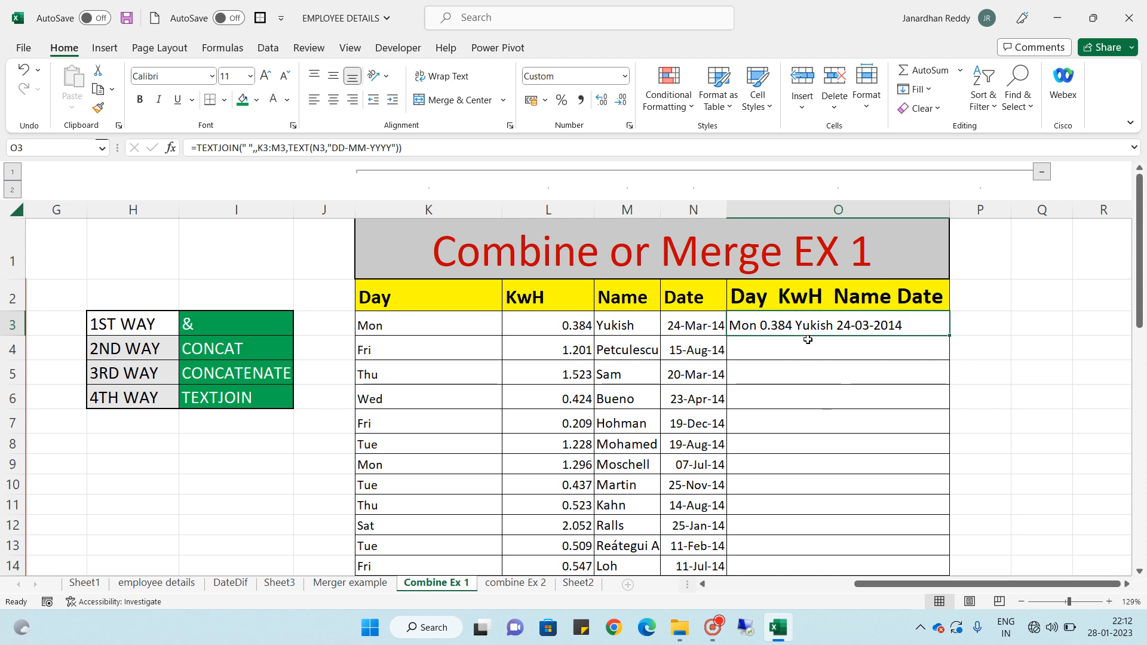
{"action": "double_click", "coordinate": [950, 335]}
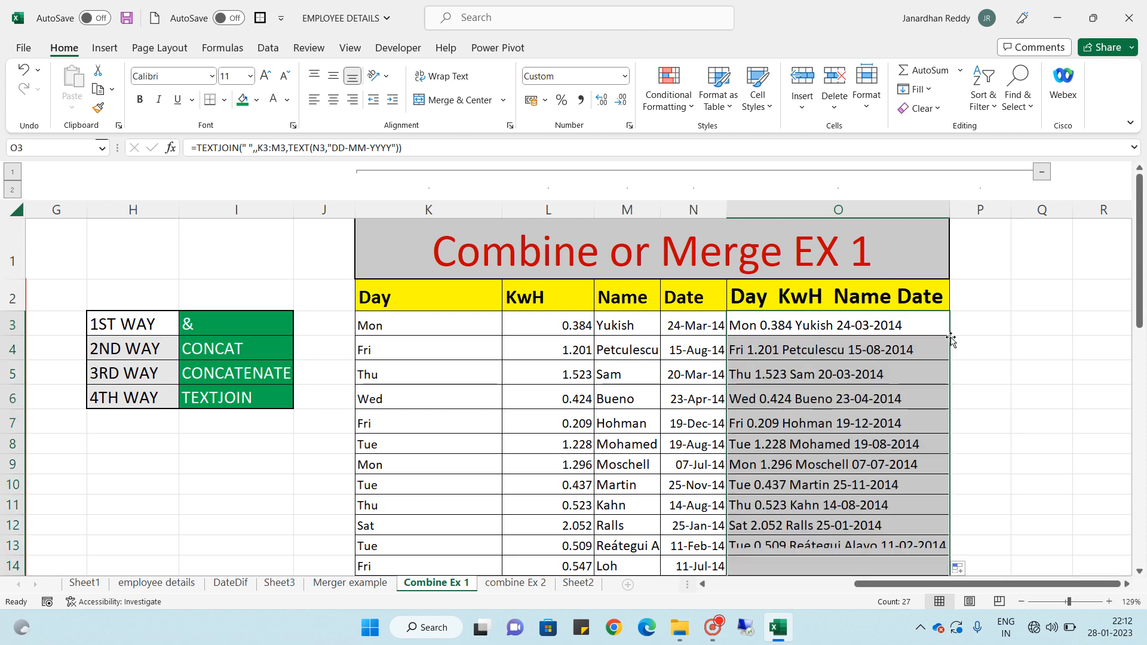
{"action": "left_click", "coordinate": [818, 328]}
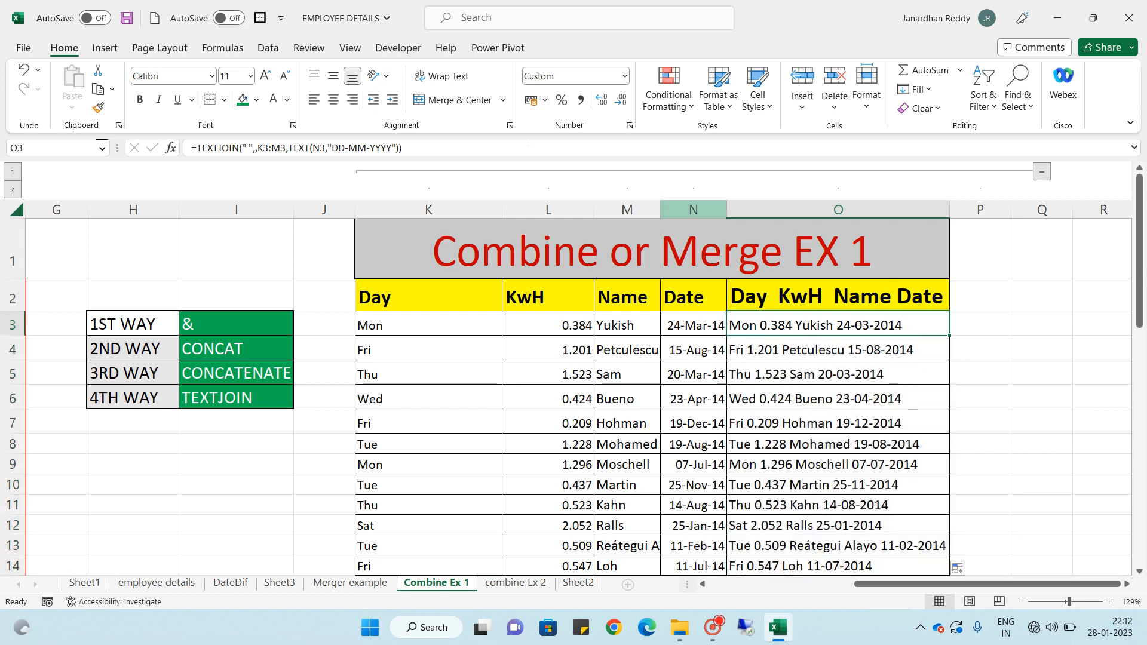
{"action": "left_click", "coordinate": [707, 330]}
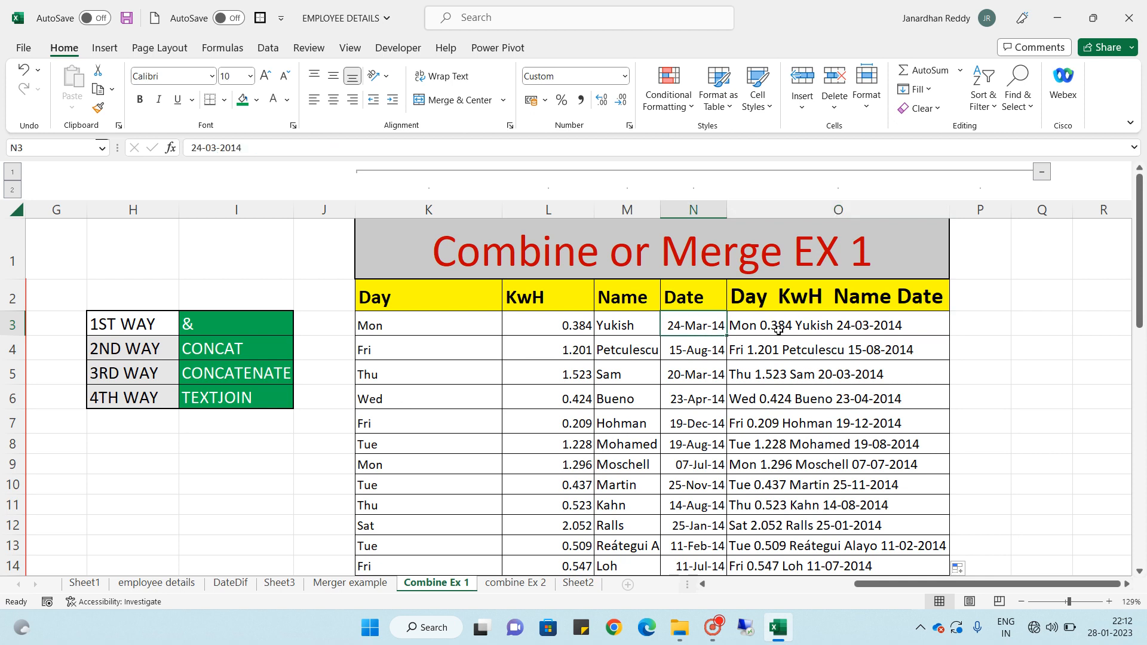
Step: Shorten the year in O3's TEXT function so that the date format is DD-MM-YY
{"action": "left_click", "coordinate": [858, 320]}
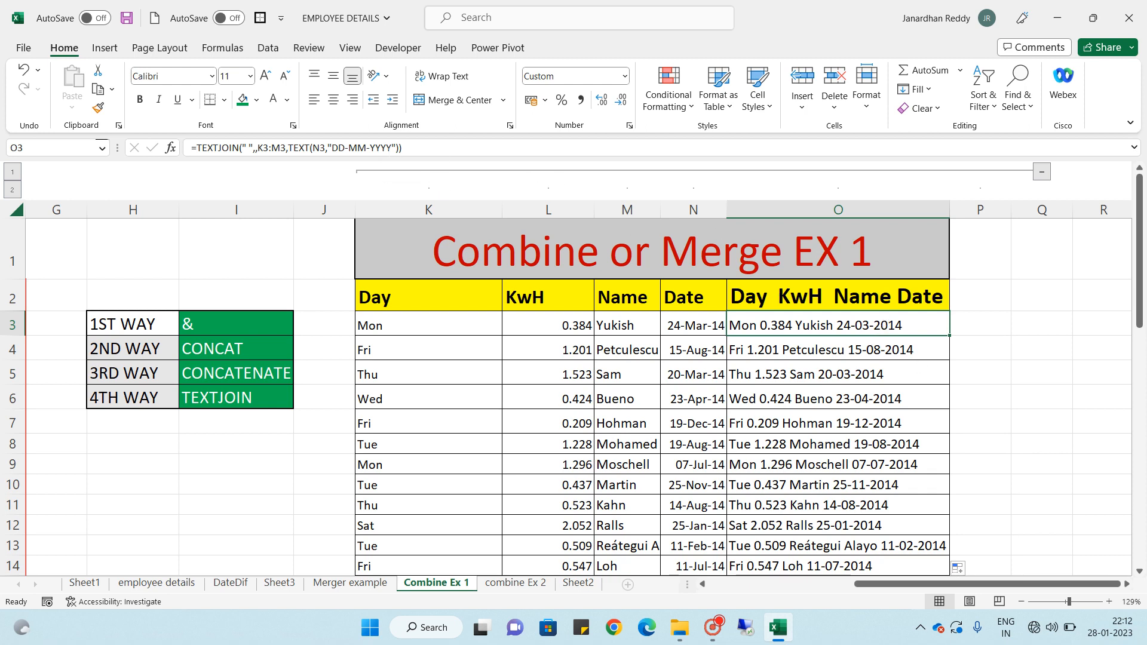
{"action": "left_click", "coordinate": [381, 150]}
{"action": "key", "text": "BackSpace"}
{"action": "key", "text": "BackSpace"}
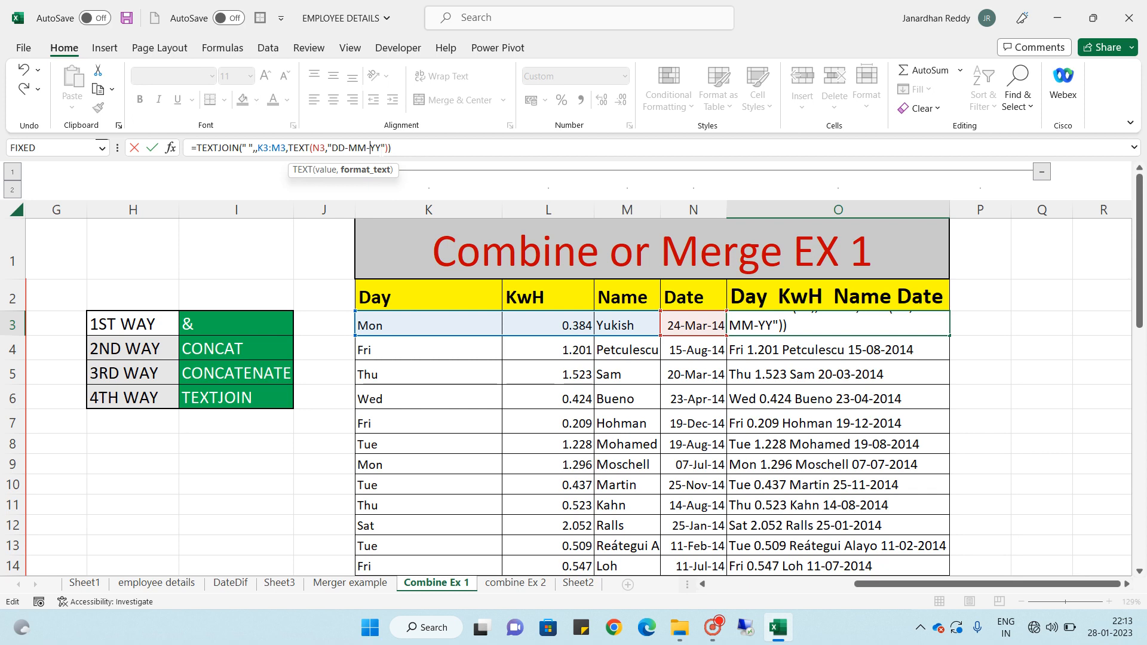
{"action": "key", "text": "Return"}
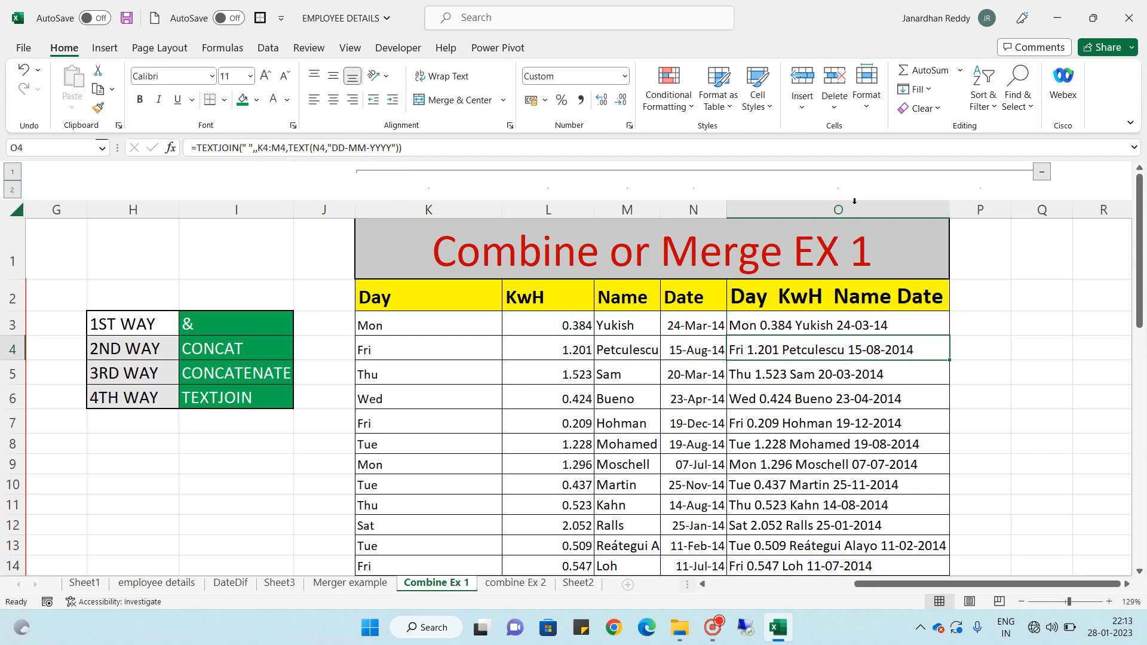
Step: Change the month code in O3's TEXT function so that the date format is DD-MMMM-YY
{"action": "left_click", "coordinate": [833, 324]}
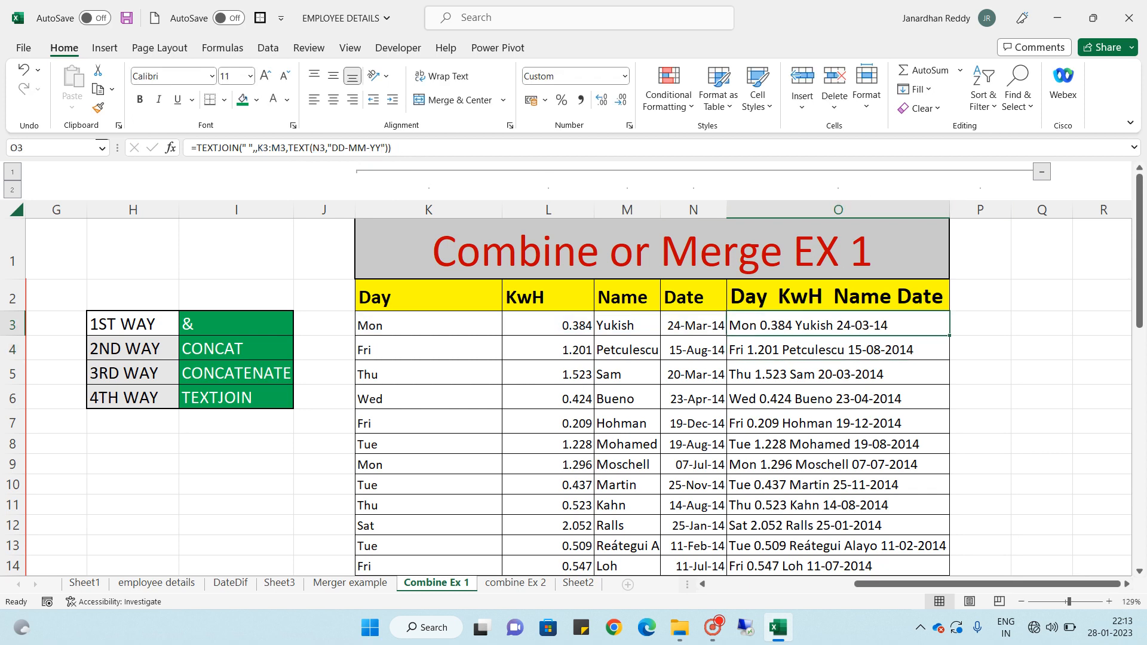
{"action": "left_click", "coordinate": [367, 148]}
{"action": "type", "text": "MMM"}
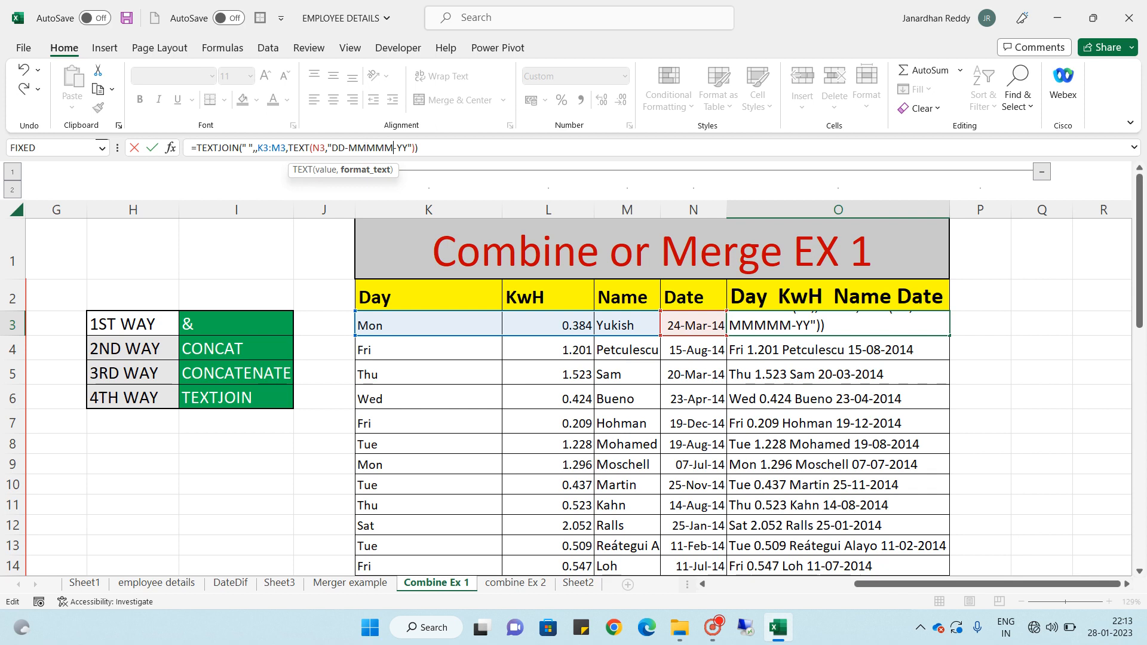
{"action": "key", "text": "BackSpace"}
{"action": "key", "text": "Return"}
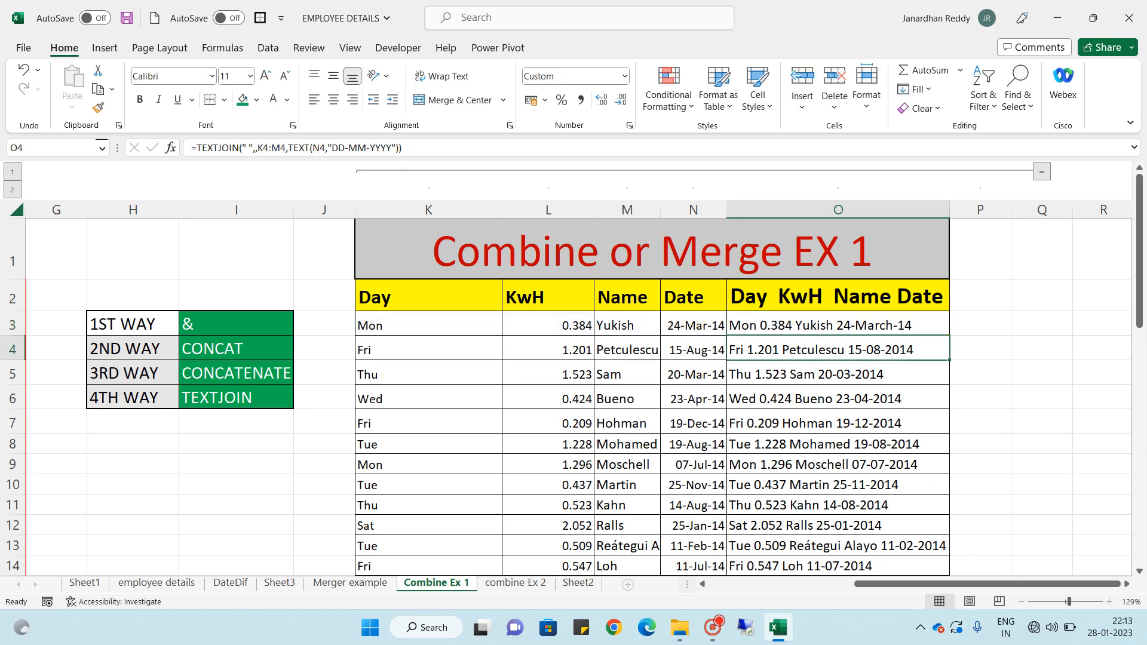